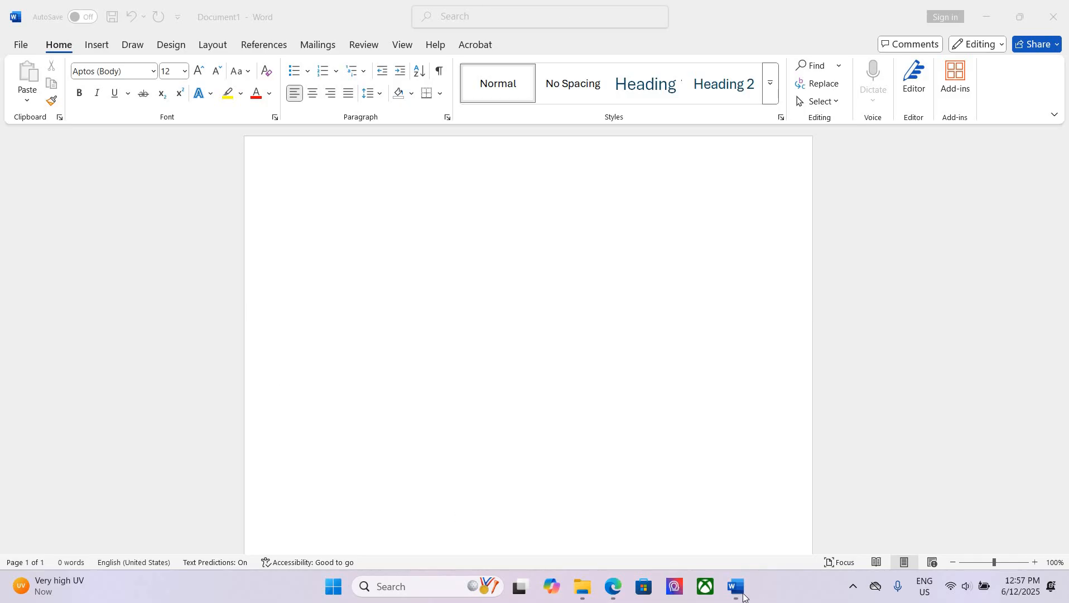
Step: Insert a table with seven columns and six rows at the start of the blank document
{"action": "left_click", "coordinate": [375, 384]}
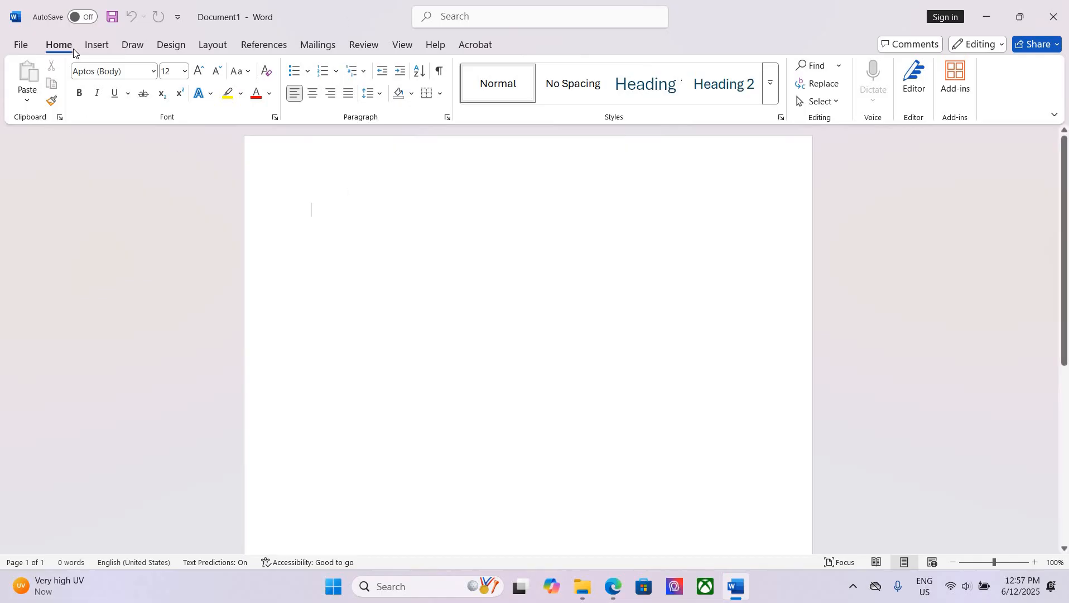
{"action": "left_click", "coordinate": [94, 46]}
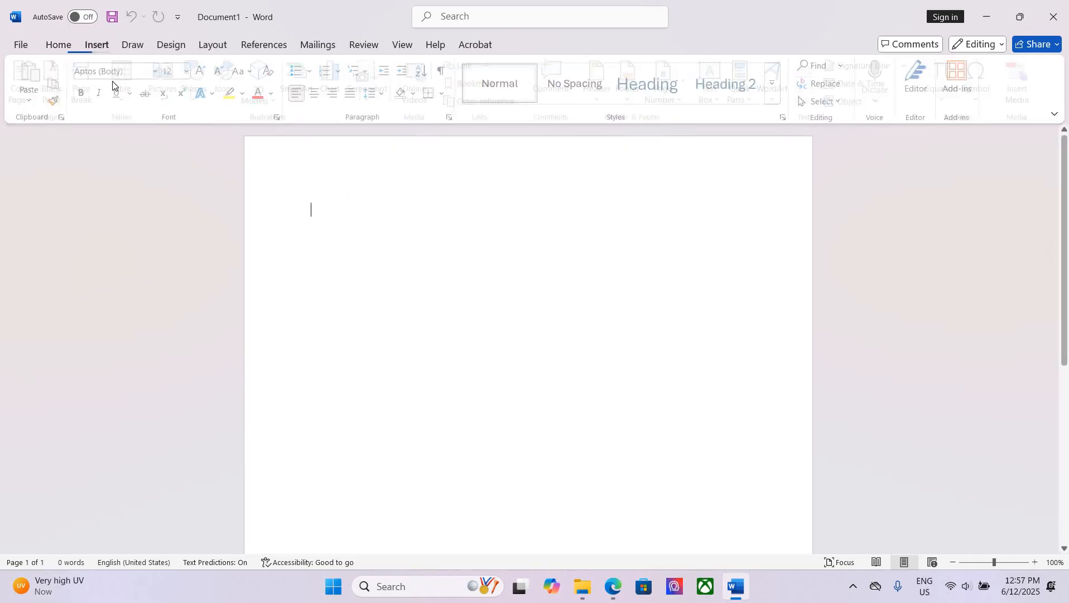
{"action": "left_click", "coordinate": [129, 92]}
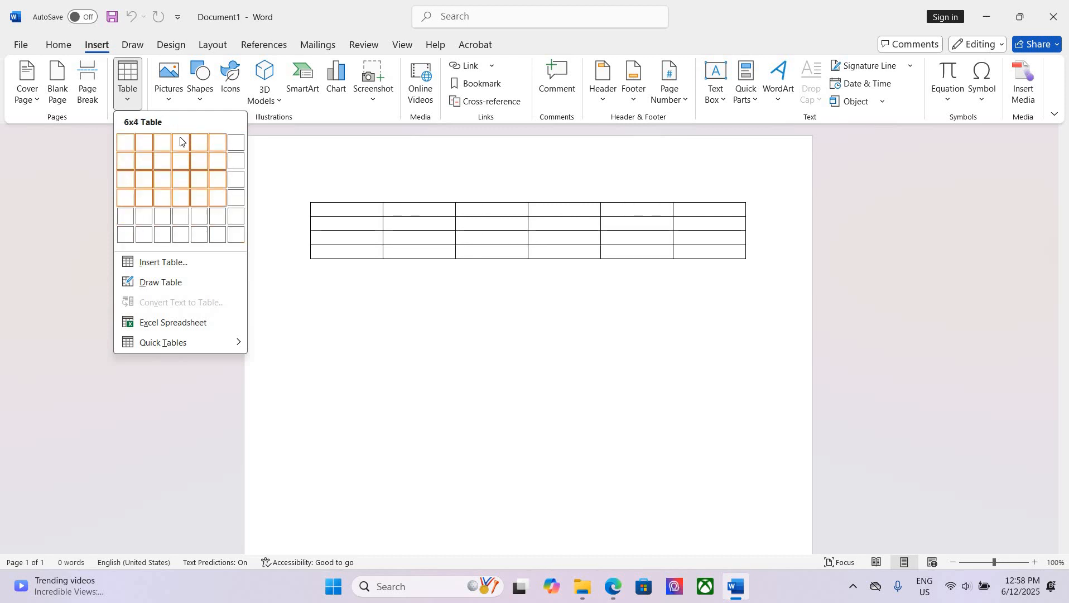
{"action": "left_click", "coordinate": [236, 234]}
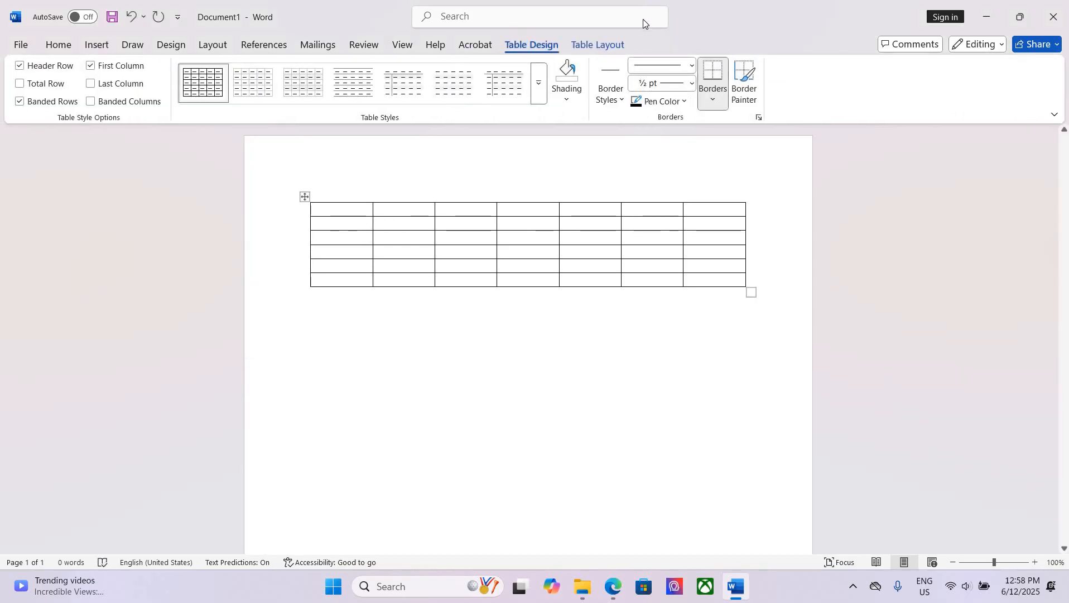
Step: Select the table's first column, its first row and the entire table in turn
{"action": "left_click", "coordinate": [345, 193]}
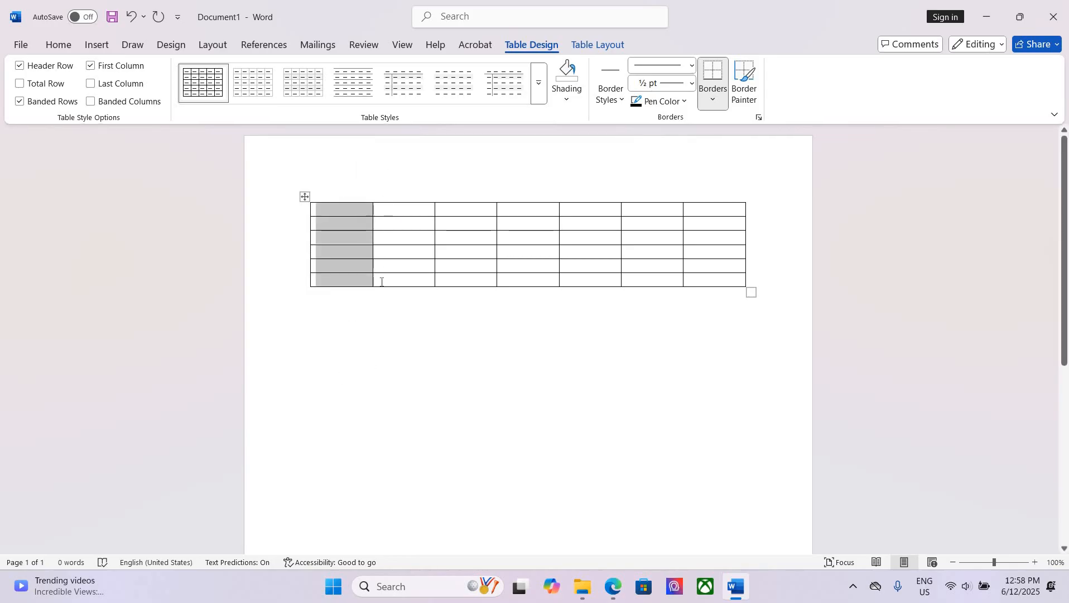
{"action": "left_click", "coordinate": [313, 213]}
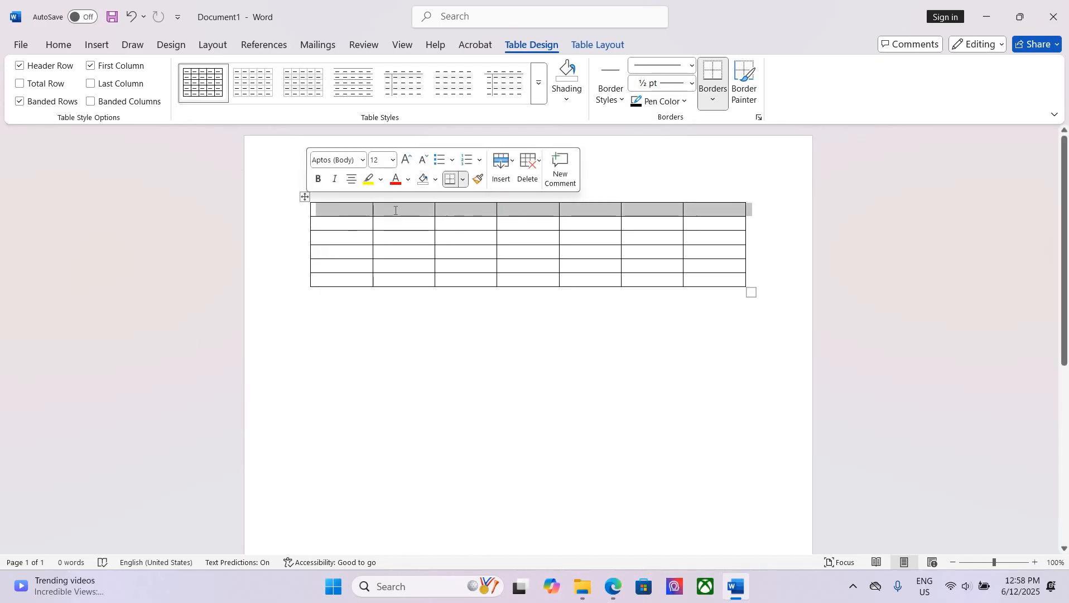
{"action": "left_click", "coordinate": [468, 208]}
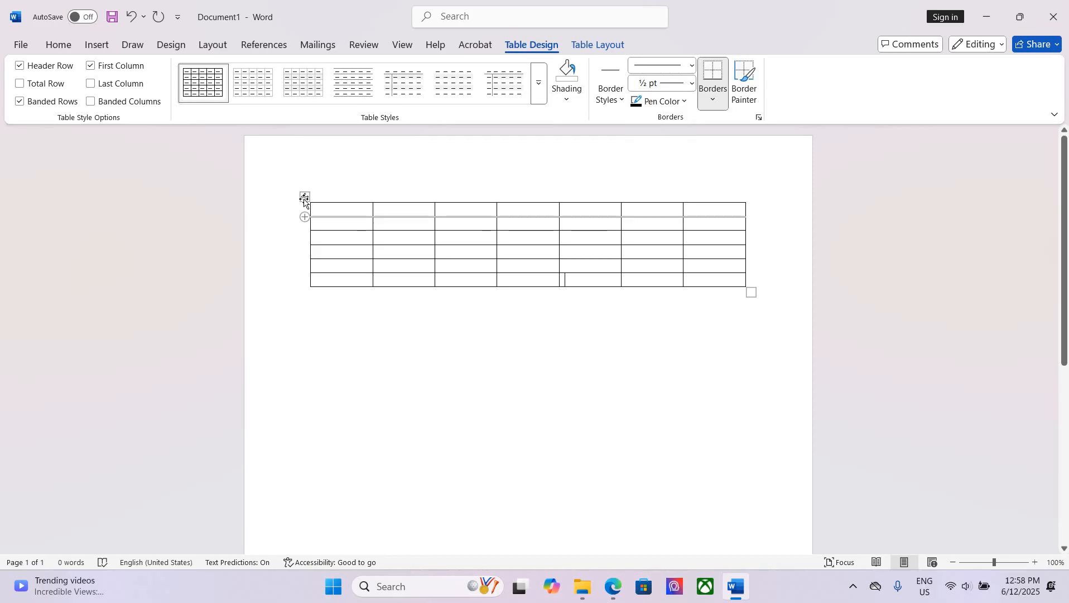
{"action": "triple_click", "coordinate": [314, 214]}
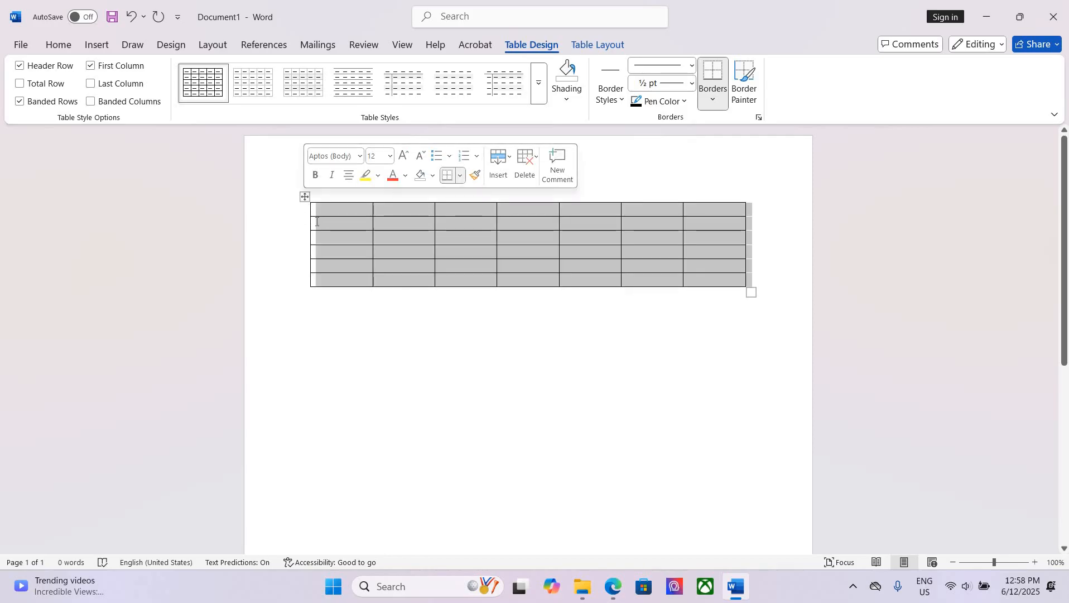
Step: Make the table's first three rows taller and shift column borders to widen the first, second and fourth columns
{"action": "left_click", "coordinate": [311, 218]}
{"action": "left_click_drag", "start_coordinate": [310, 216], "coordinate": [311, 232]}
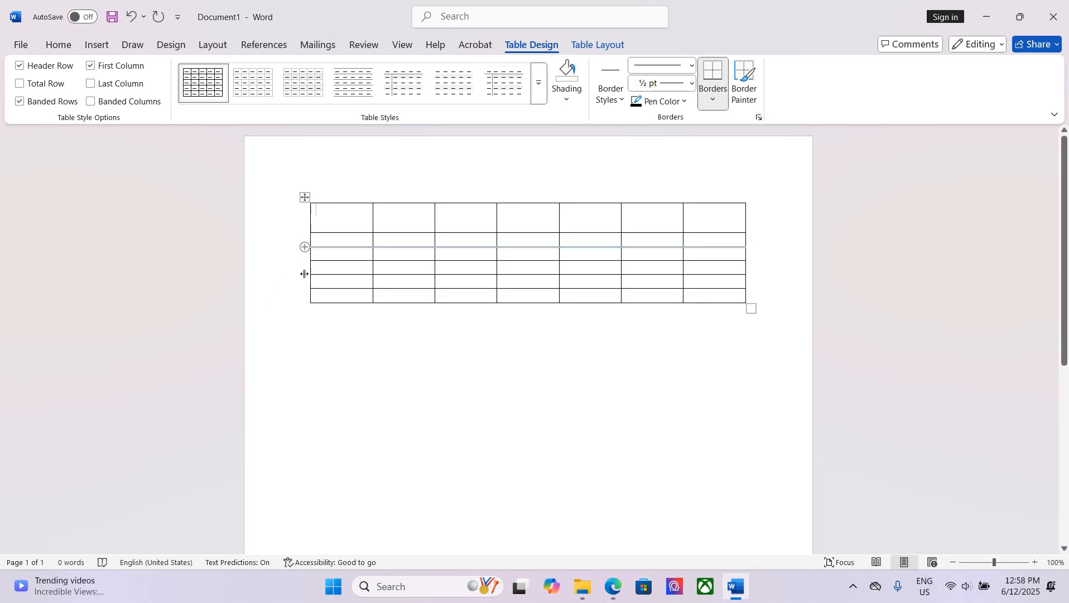
{"action": "left_click_drag", "start_coordinate": [311, 273], "coordinate": [302, 248]}
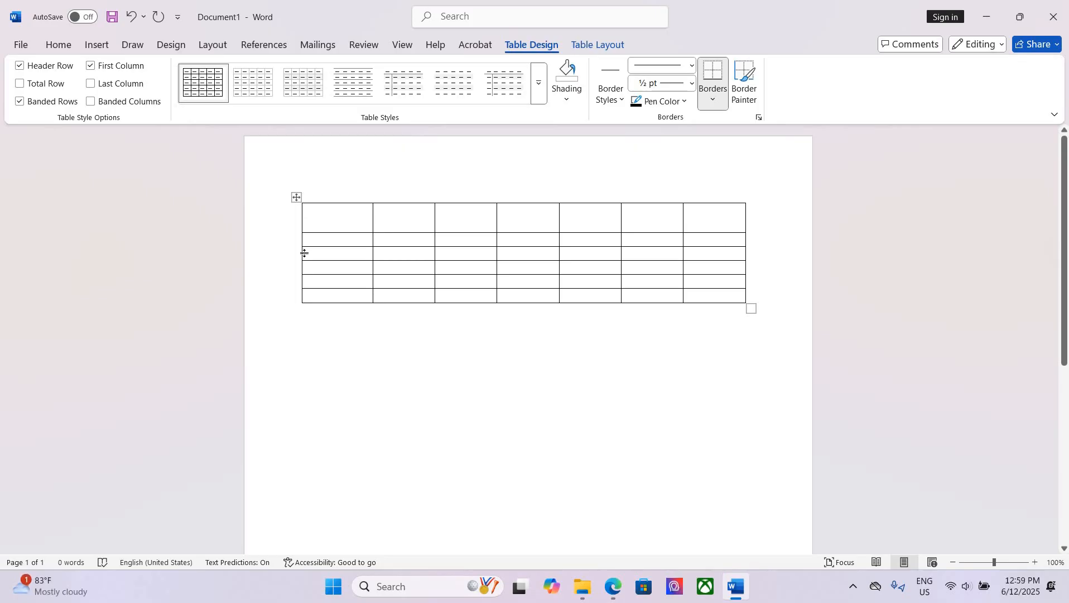
{"action": "left_click_drag", "start_coordinate": [304, 246], "coordinate": [304, 273]}
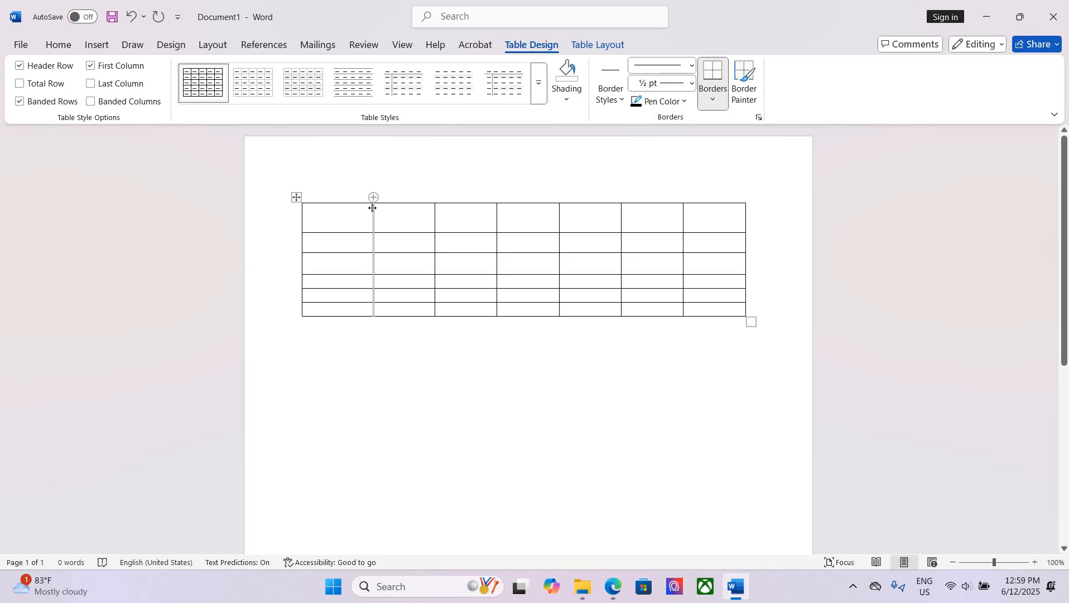
{"action": "left_click_drag", "start_coordinate": [378, 207], "coordinate": [512, 206]}
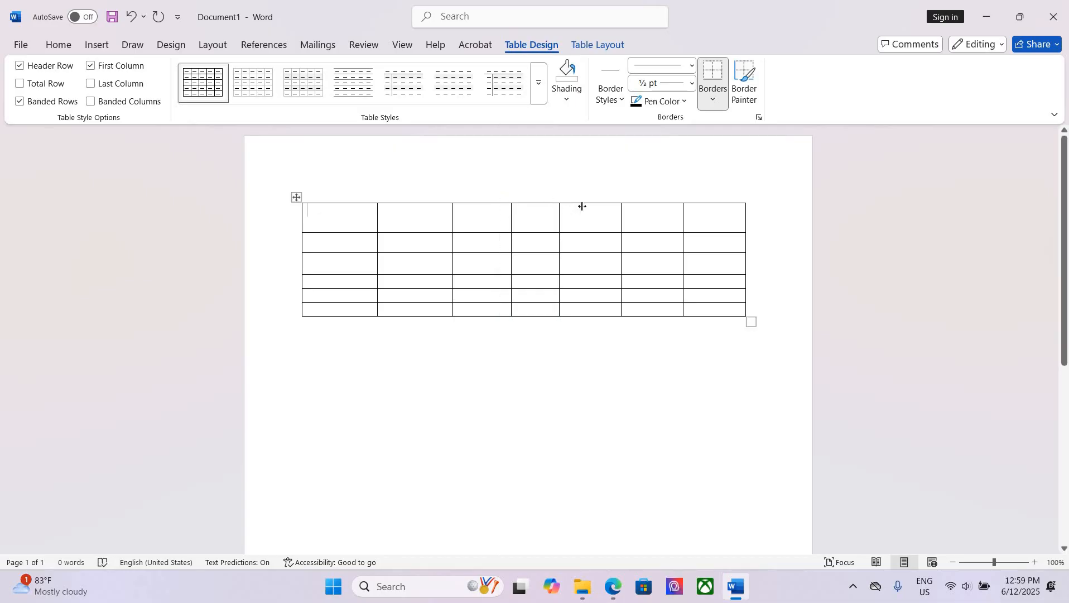
{"action": "left_click_drag", "start_coordinate": [559, 210], "coordinate": [584, 210]}
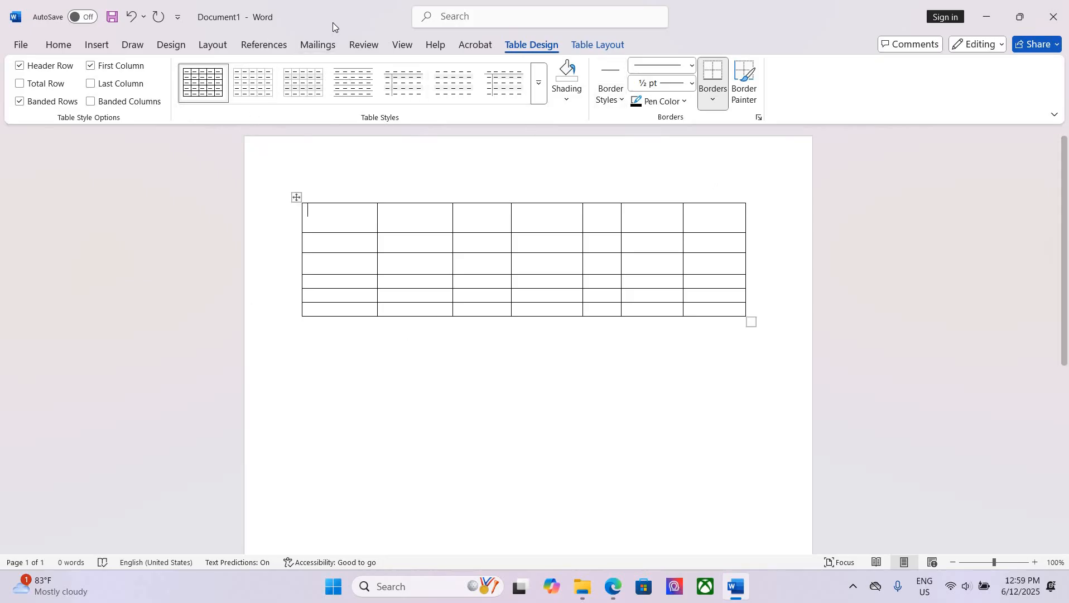
Step: Try the light blue grid table style, and apply the purple grid style with a solid header and banded rows
{"action": "left_click", "coordinate": [545, 89]}
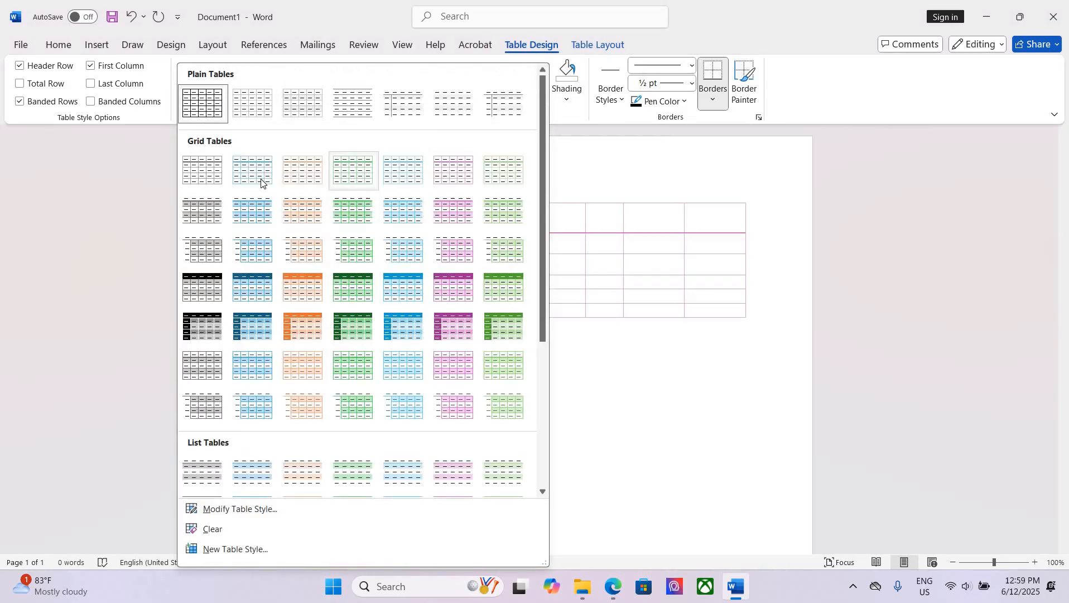
{"action": "key", "text": "Return"}
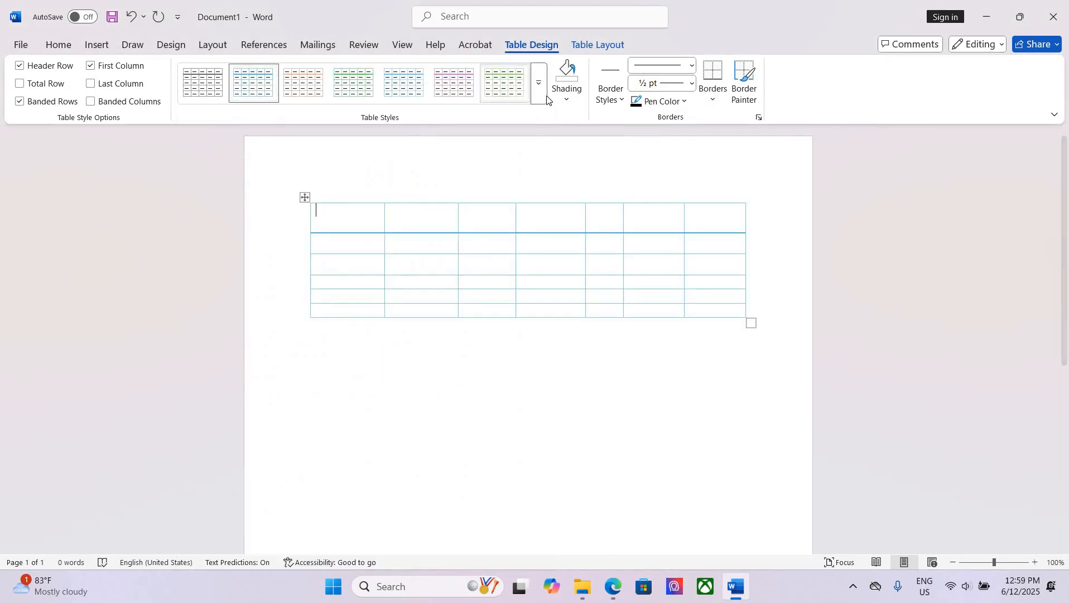
{"action": "left_click", "coordinate": [545, 95]}
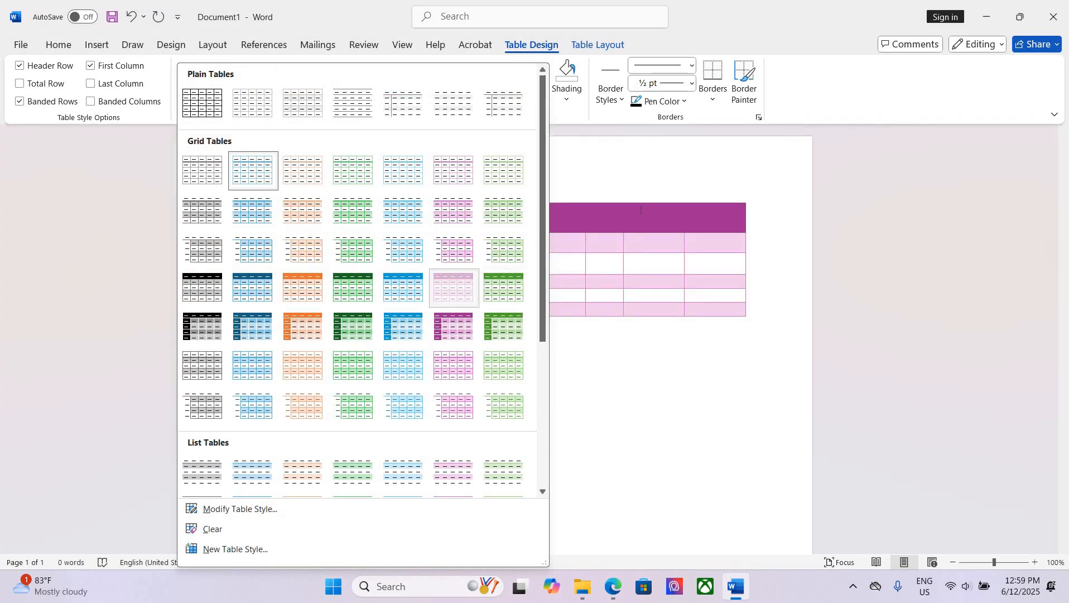
{"action": "left_click", "coordinate": [455, 296]}
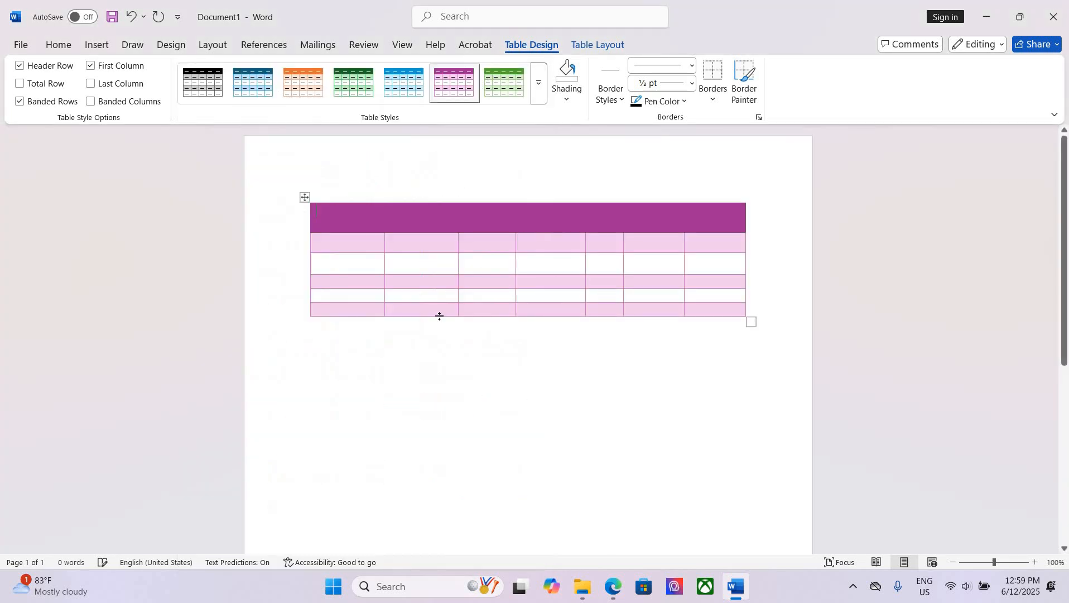
{"action": "left_click", "coordinate": [539, 99]}
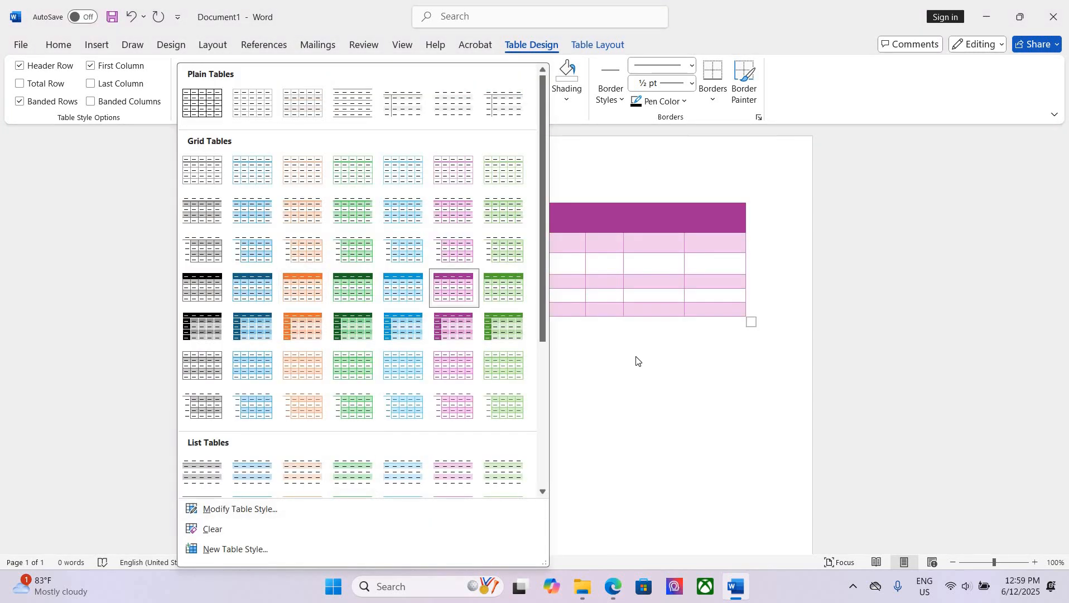
{"action": "left_click", "coordinate": [586, 139]}
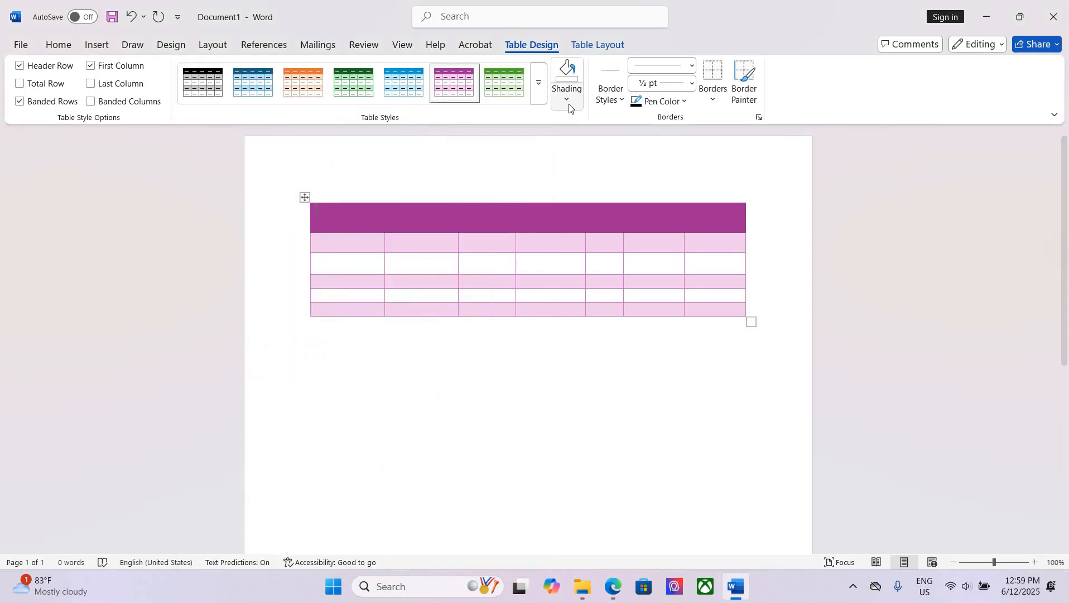
Step: Shade the first cell of the second row with the darkest green theme color
{"action": "left_click", "coordinate": [567, 92]}
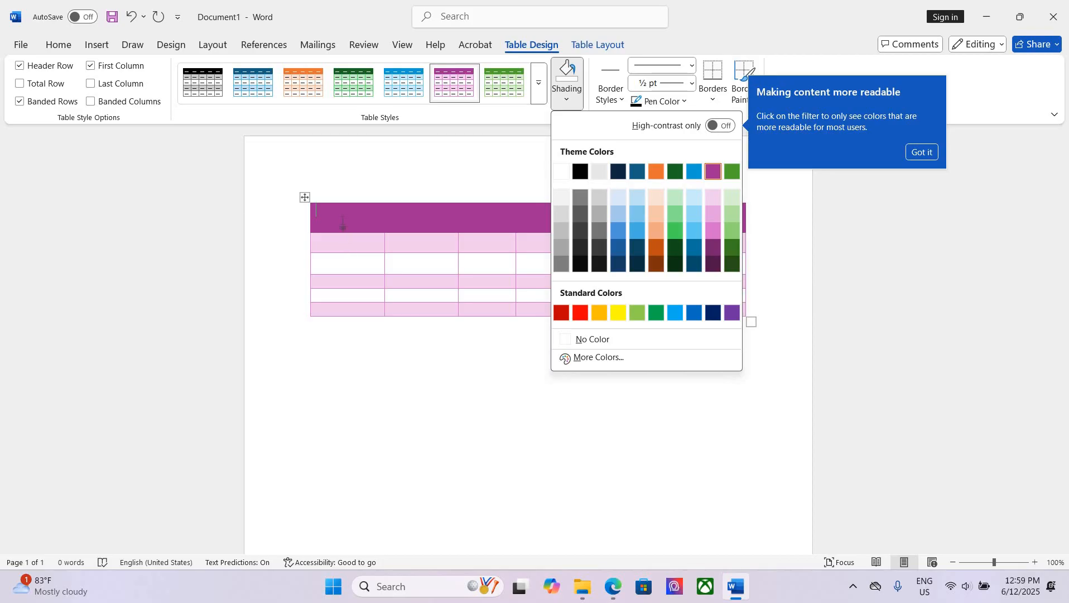
{"action": "left_click", "coordinate": [349, 253]}
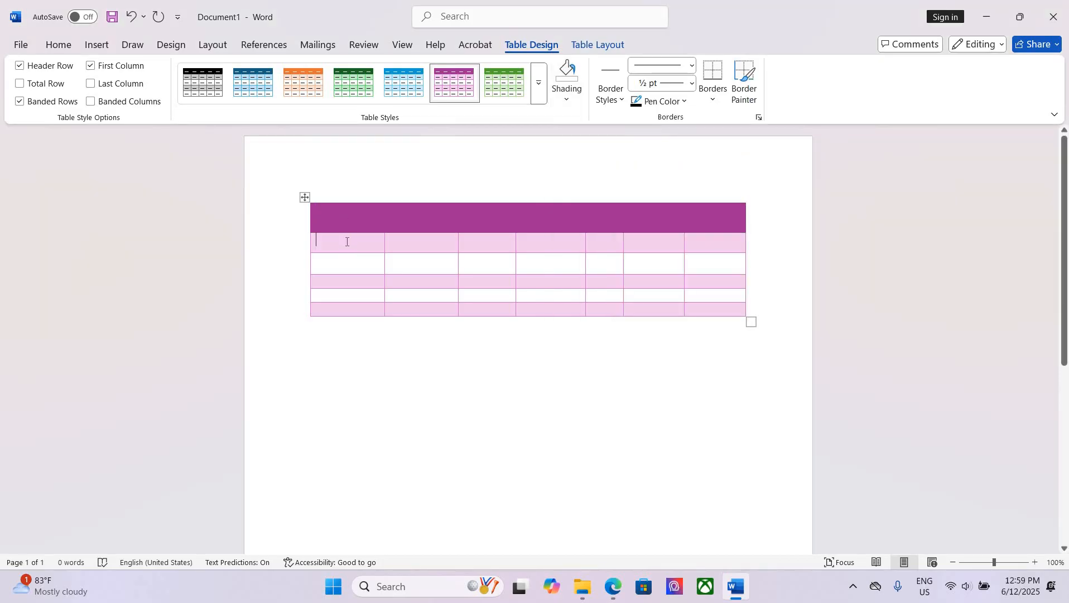
{"action": "left_click", "coordinate": [568, 100]}
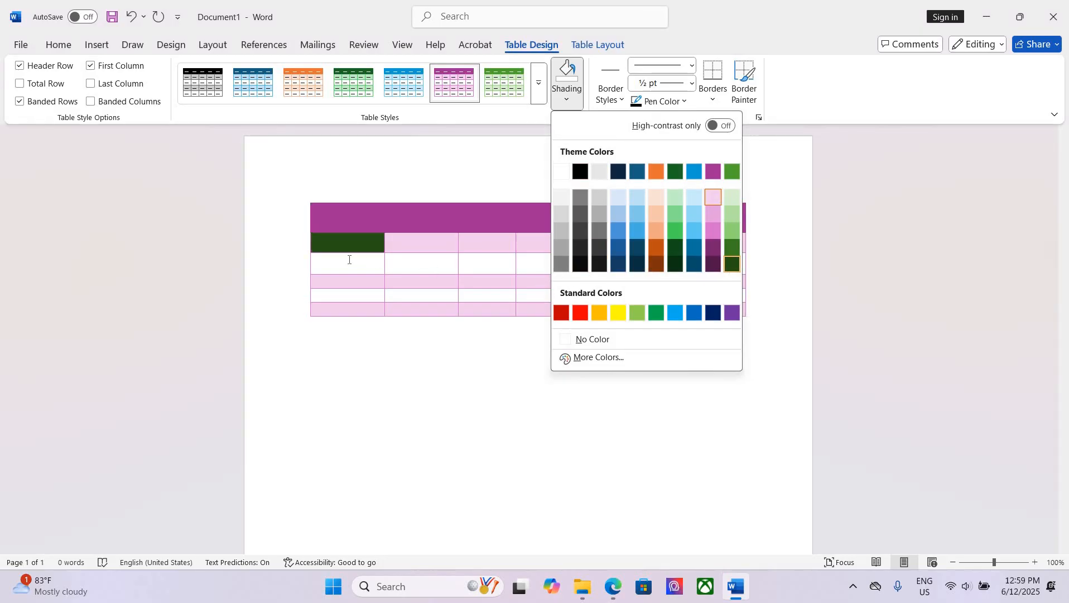
{"action": "left_click", "coordinate": [731, 266]}
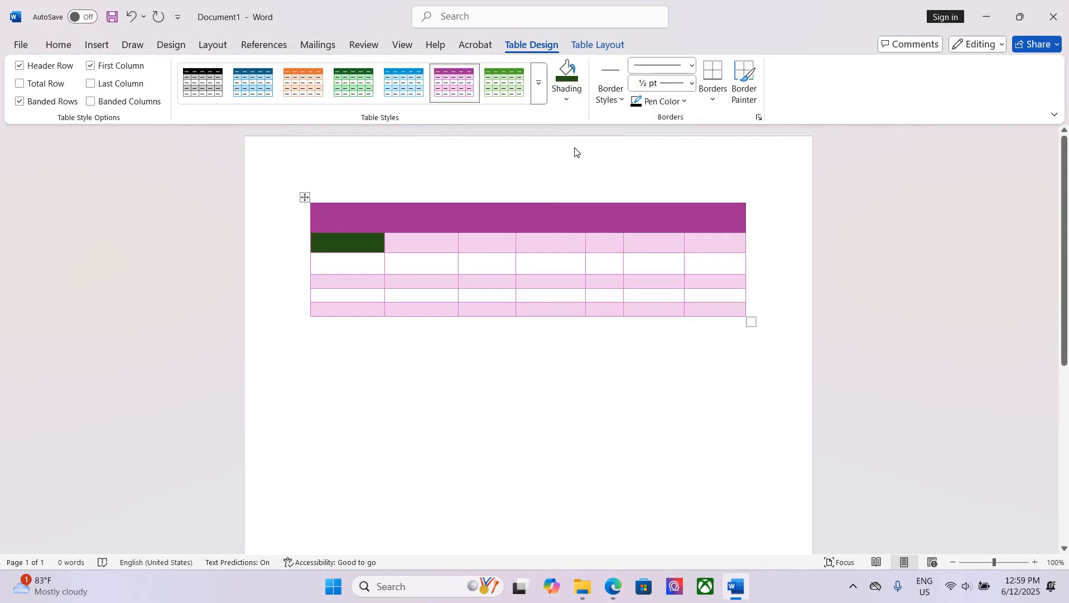
Step: Select the entire table and shade all of its cells with the medium blue theme color
{"action": "left_click", "coordinate": [305, 197]}
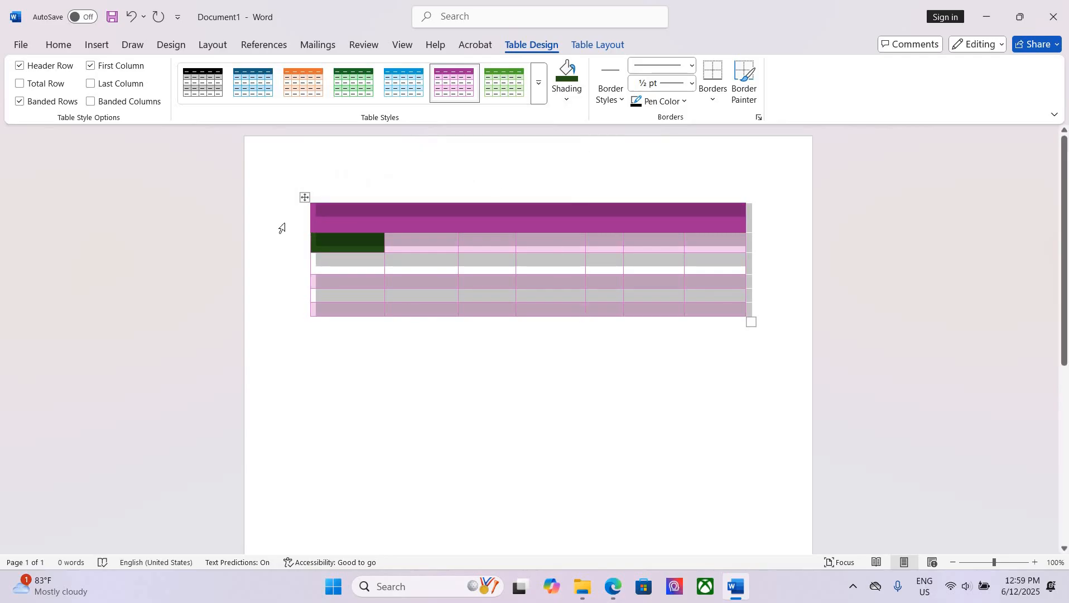
{"action": "left_click", "coordinate": [305, 197]}
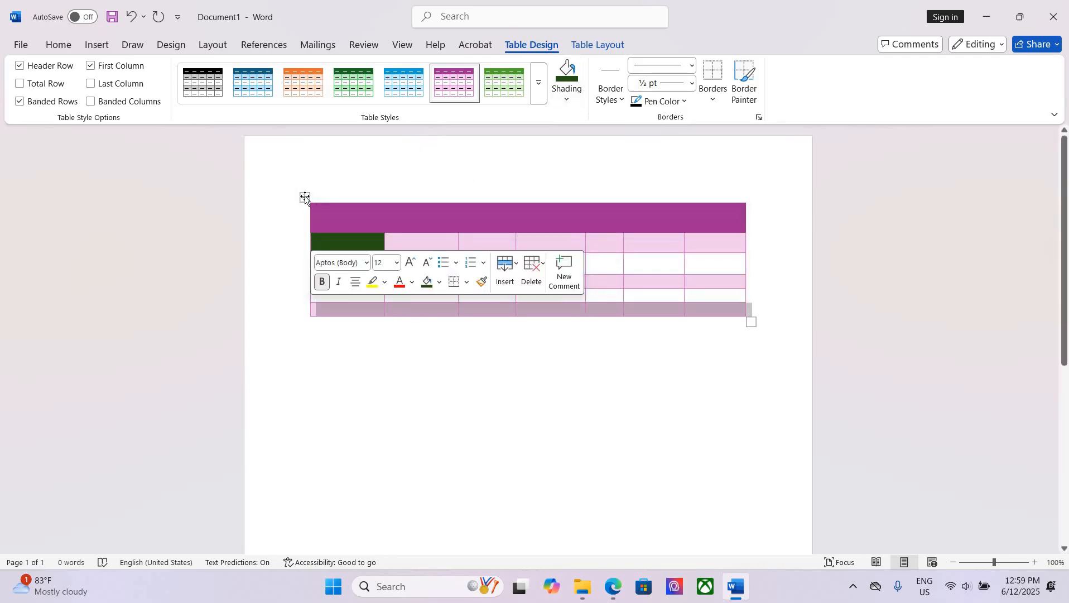
{"action": "left_click", "coordinate": [305, 197]}
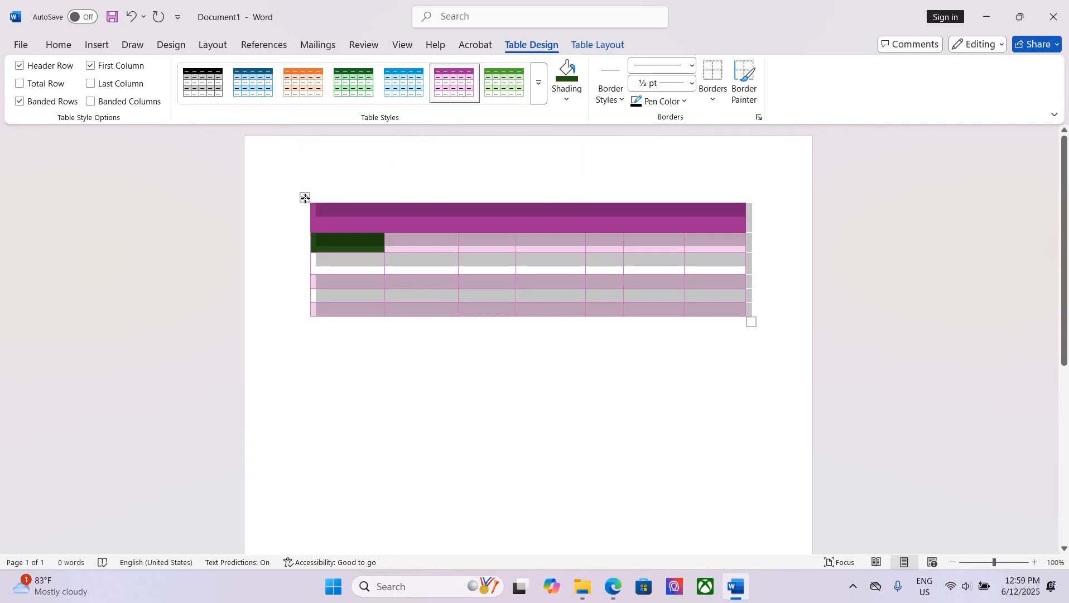
{"action": "left_click", "coordinate": [567, 100]}
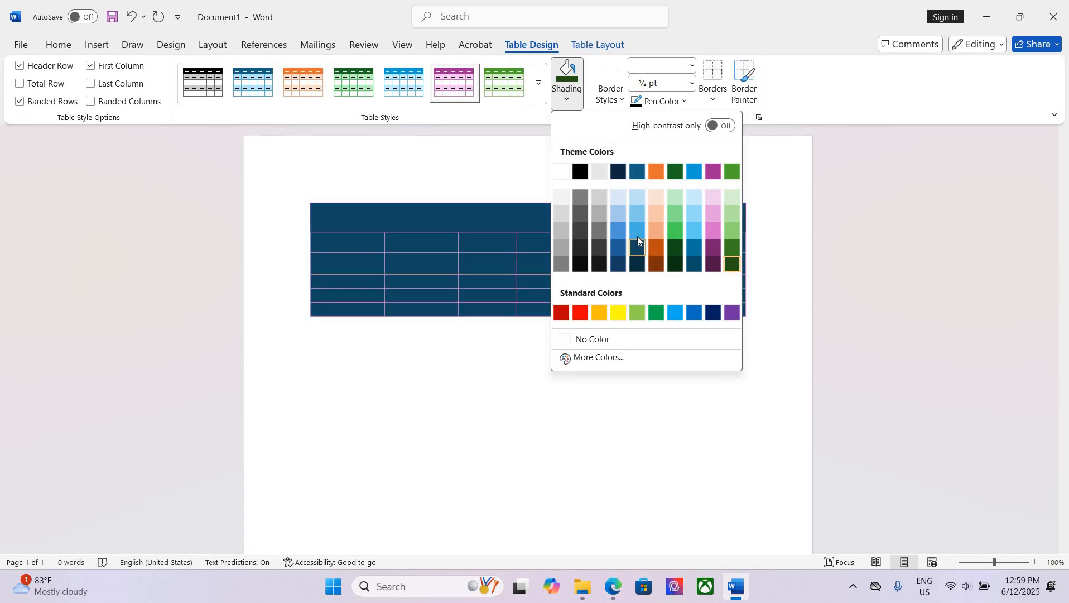
{"action": "left_click", "coordinate": [636, 230]}
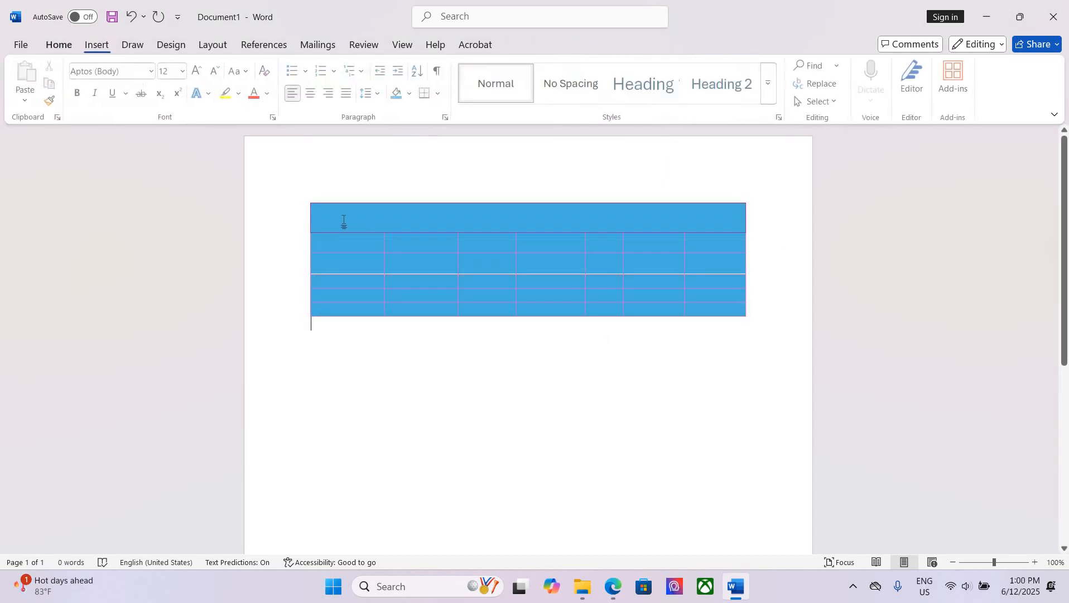
Step: Select all cells of the first column and shade them with the dark orange theme color
{"action": "left_click_drag", "start_coordinate": [356, 216], "coordinate": [360, 309]}
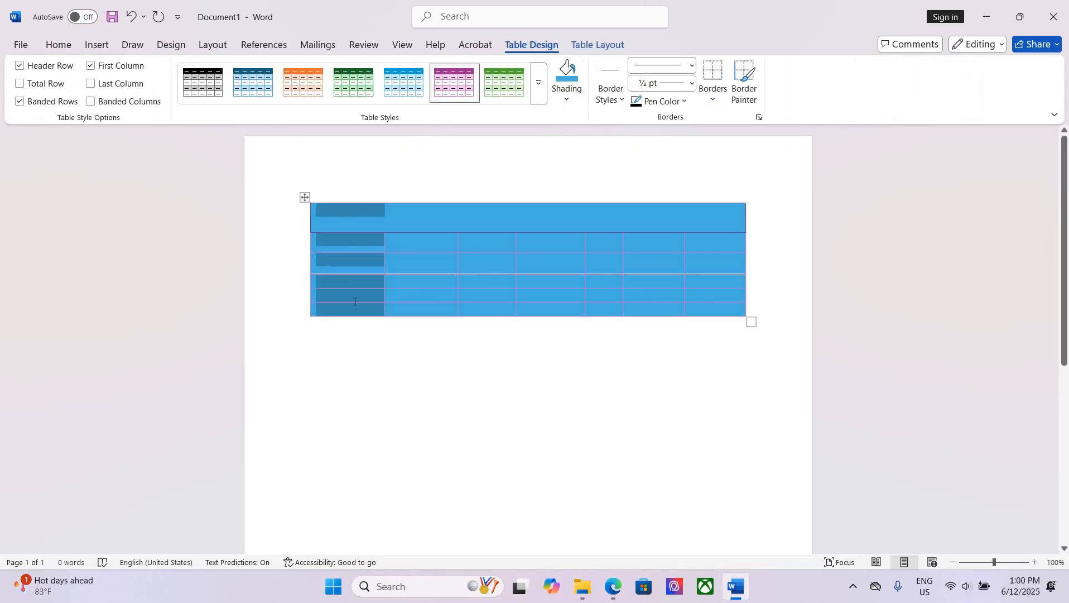
{"action": "left_click", "coordinate": [360, 210]}
{"action": "left_click_drag", "start_coordinate": [359, 297], "coordinate": [359, 310]}
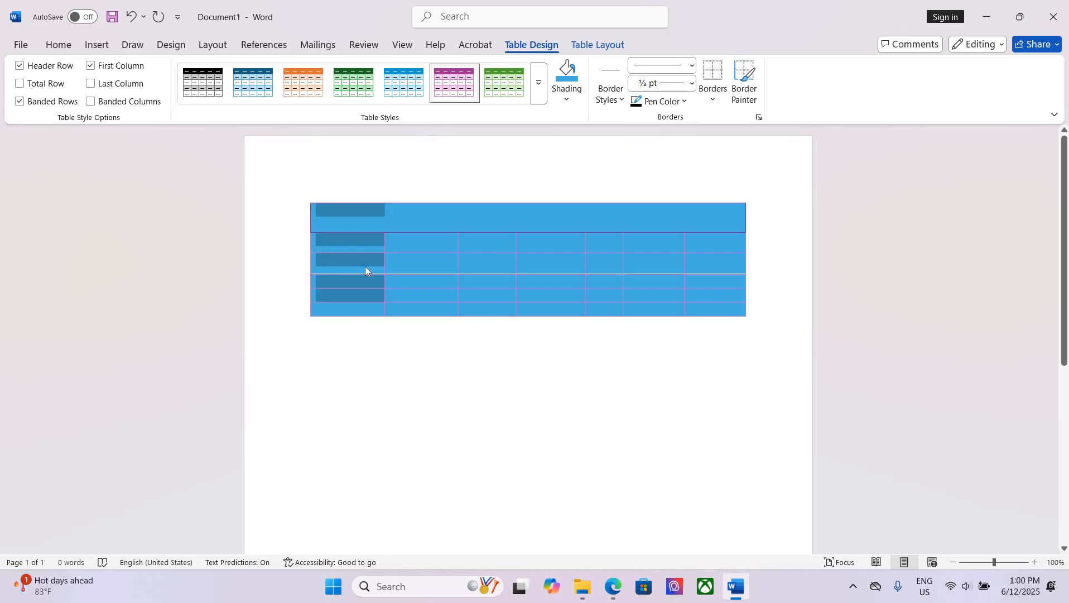
{"action": "left_click", "coordinate": [354, 210]}
{"action": "left_click_drag", "start_coordinate": [354, 210], "coordinate": [356, 213]}
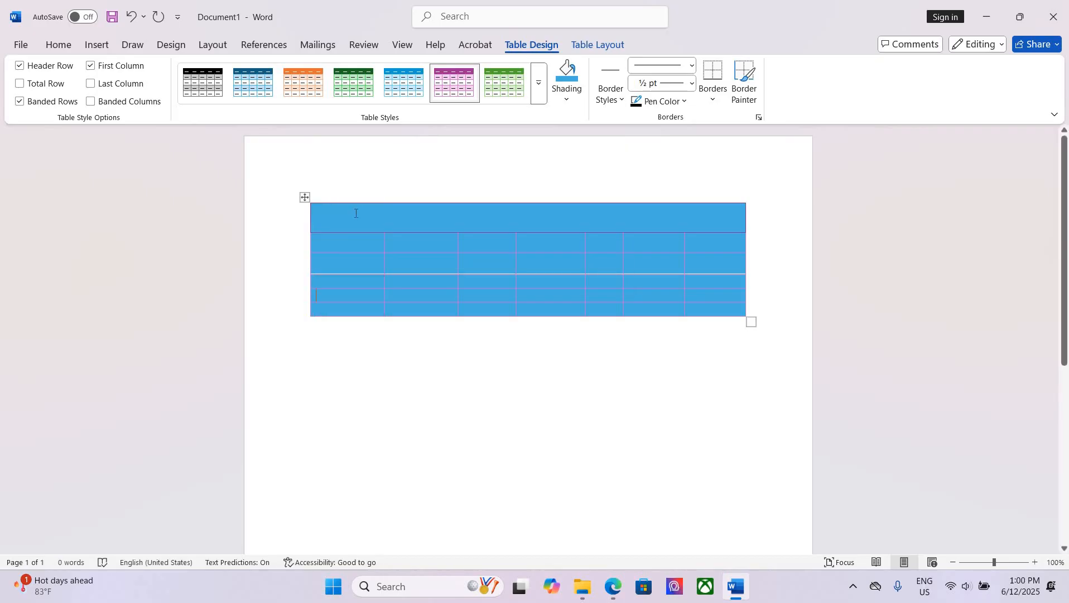
{"action": "left_click_drag", "start_coordinate": [361, 312], "coordinate": [357, 211]}
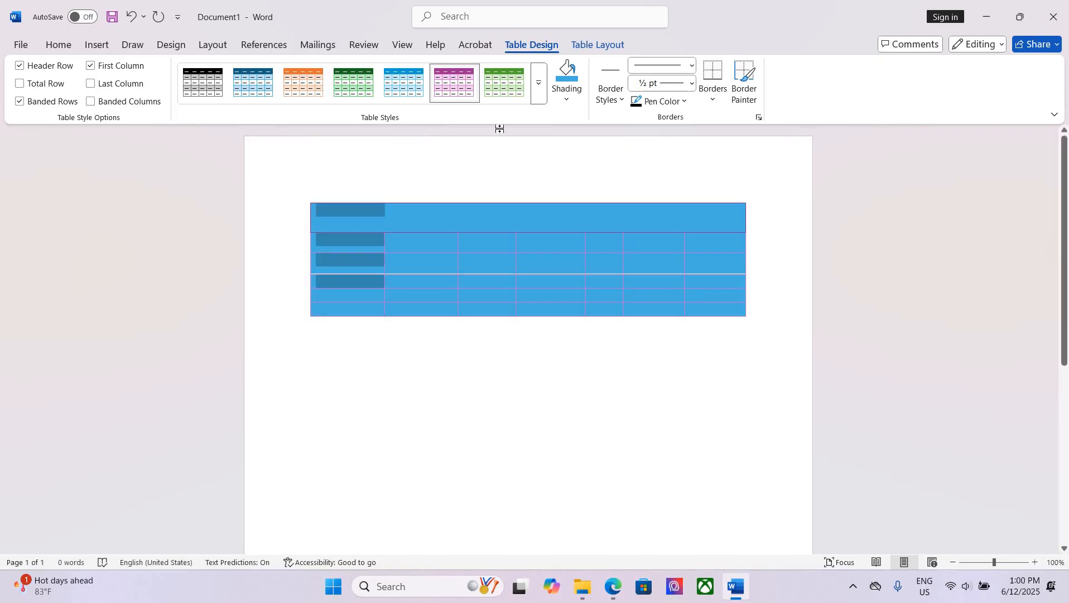
{"action": "left_click", "coordinate": [567, 99]}
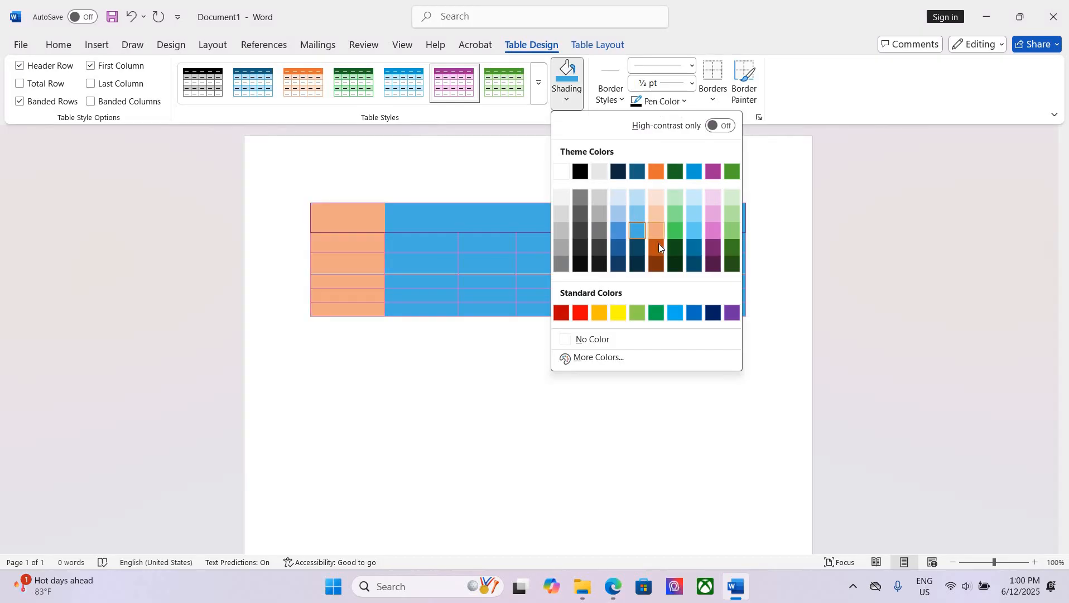
{"action": "left_click", "coordinate": [659, 246]}
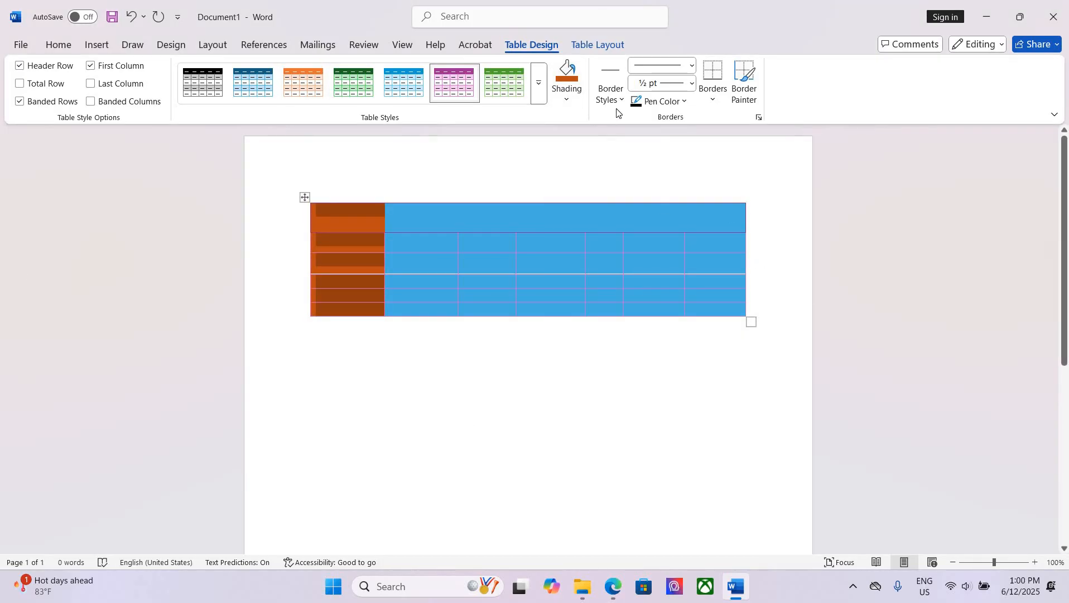
Step: Try the orange 1 ½ pt theme border style on the entire selected table
{"action": "left_click", "coordinate": [305, 197]}
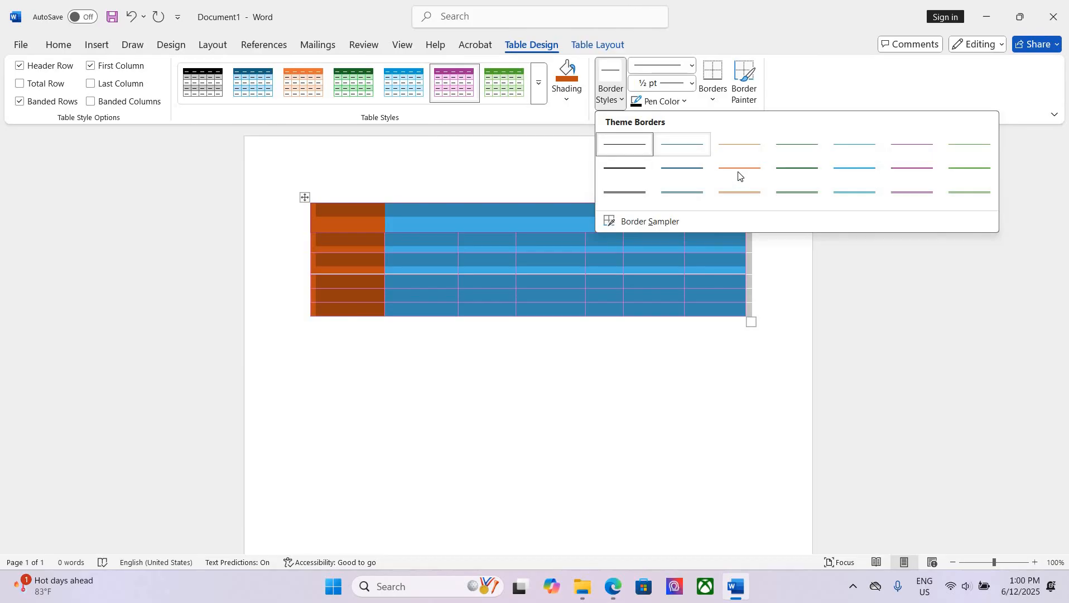
{"action": "left_click", "coordinate": [739, 169]}
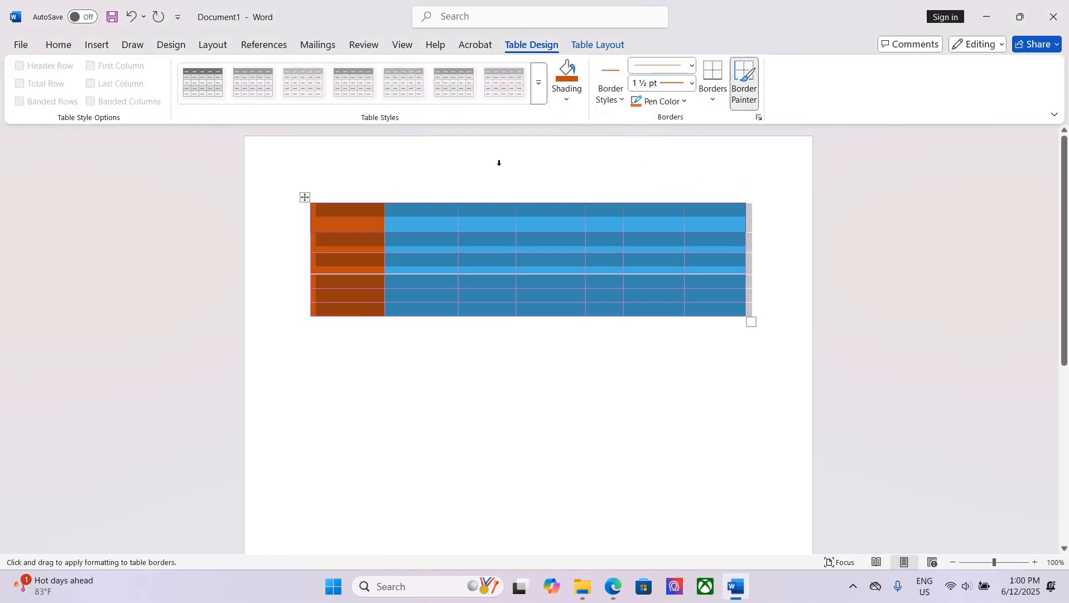
{"action": "key", "text": "Escape"}
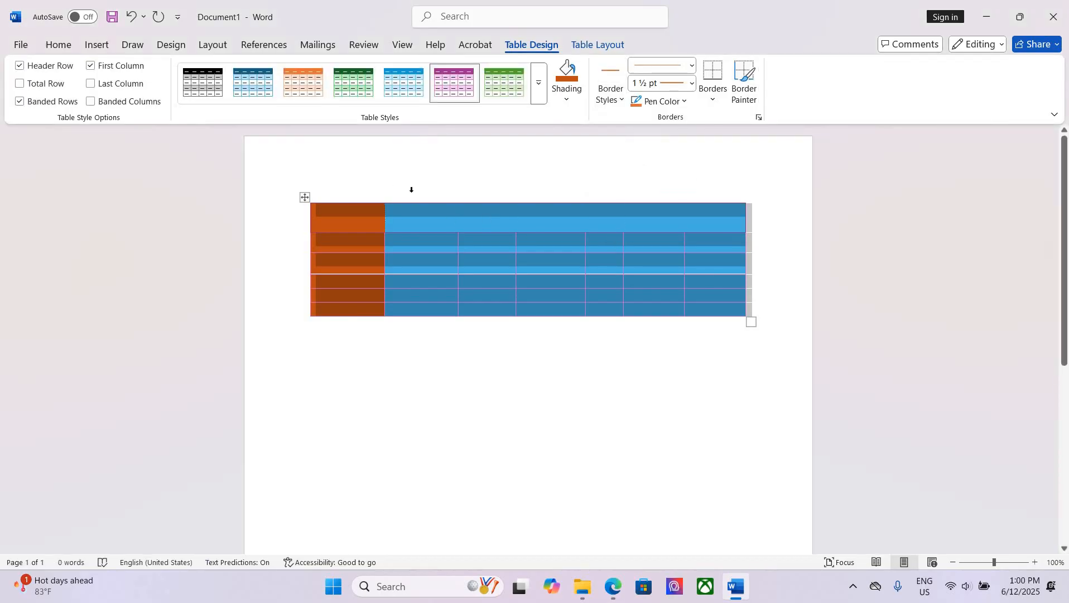
Step: Paint part of the table's top border with the light orange ½ pt theme border style
{"action": "left_click", "coordinate": [620, 103]}
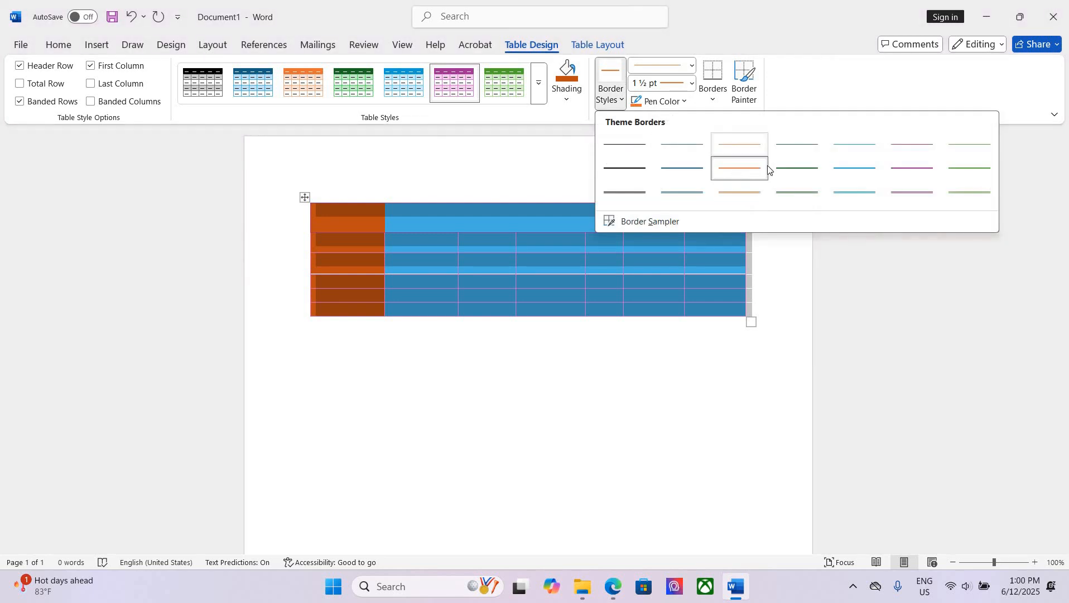
{"action": "left_click", "coordinate": [742, 146]}
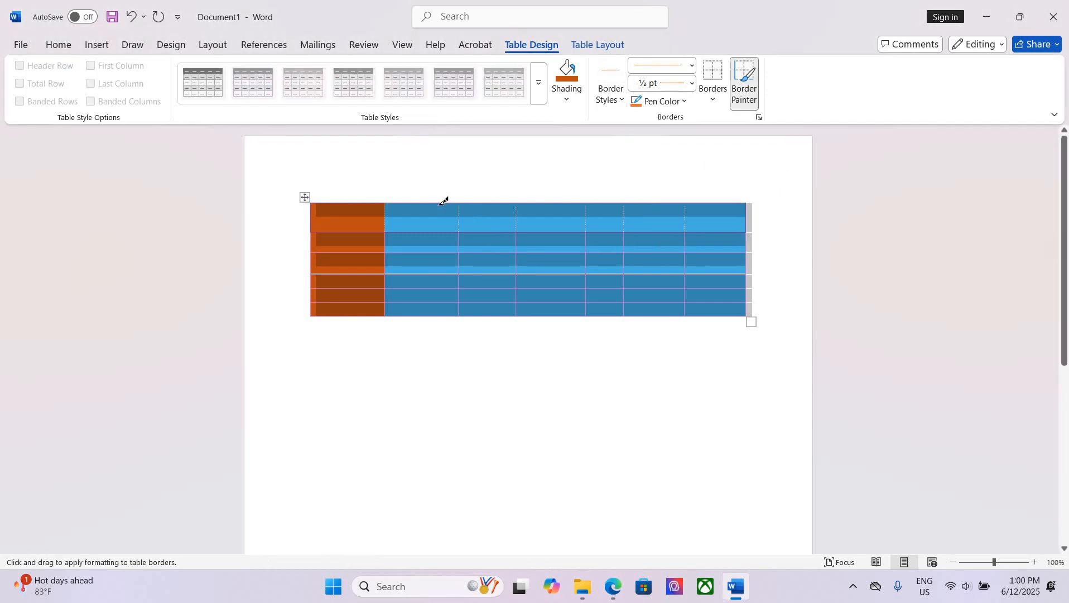
{"action": "key", "text": "Escape"}
{"action": "left_click", "coordinate": [618, 201]}
{"action": "left_click", "coordinate": [588, 249]}
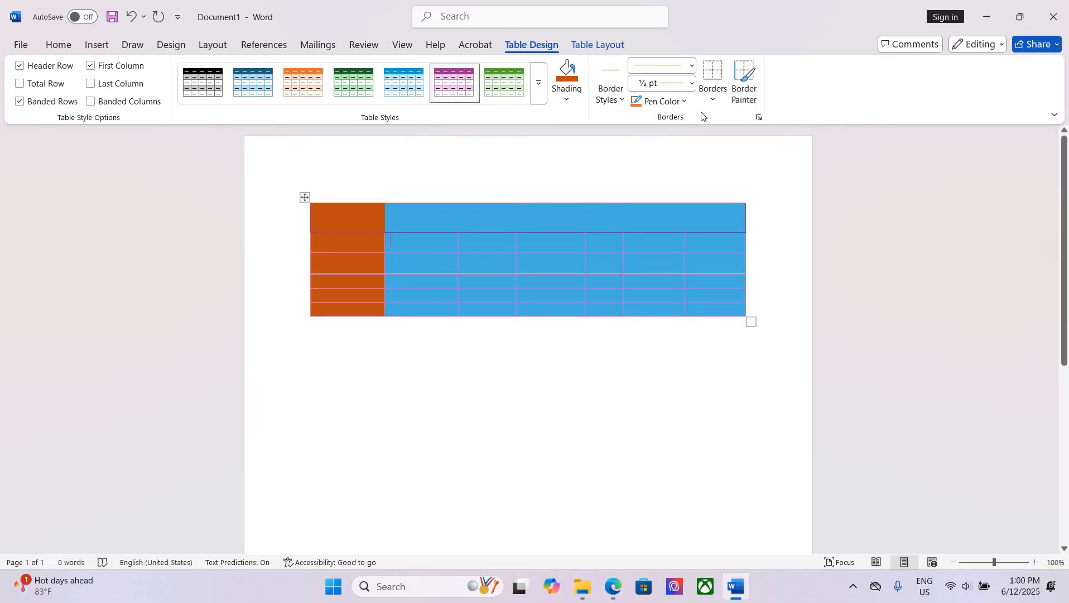
Step: Select the entire table and review the available border placement options
{"action": "left_click", "coordinate": [713, 102]}
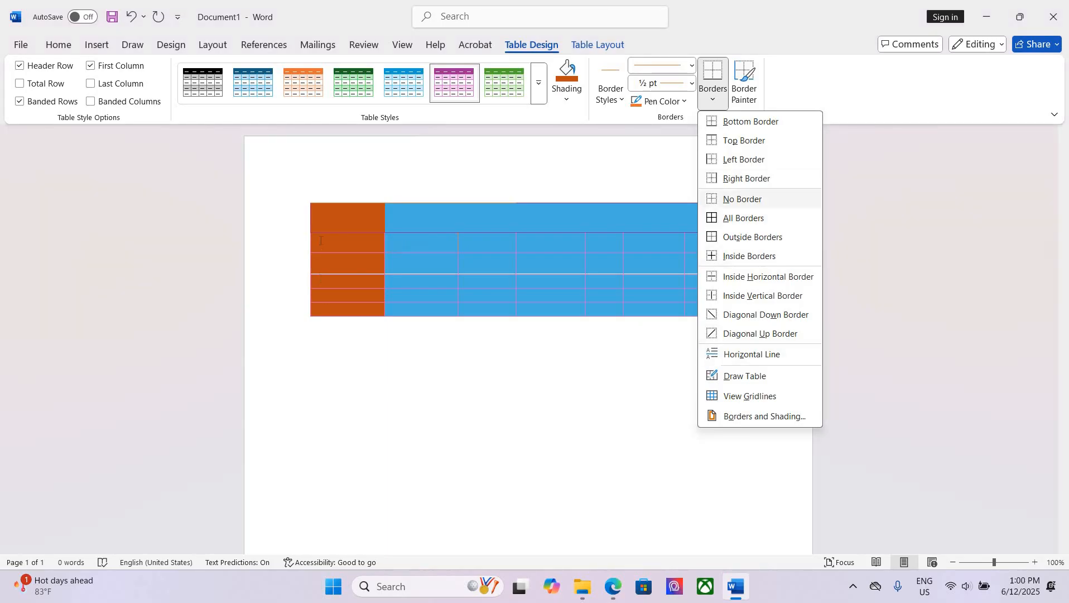
{"action": "left_click", "coordinate": [303, 199]}
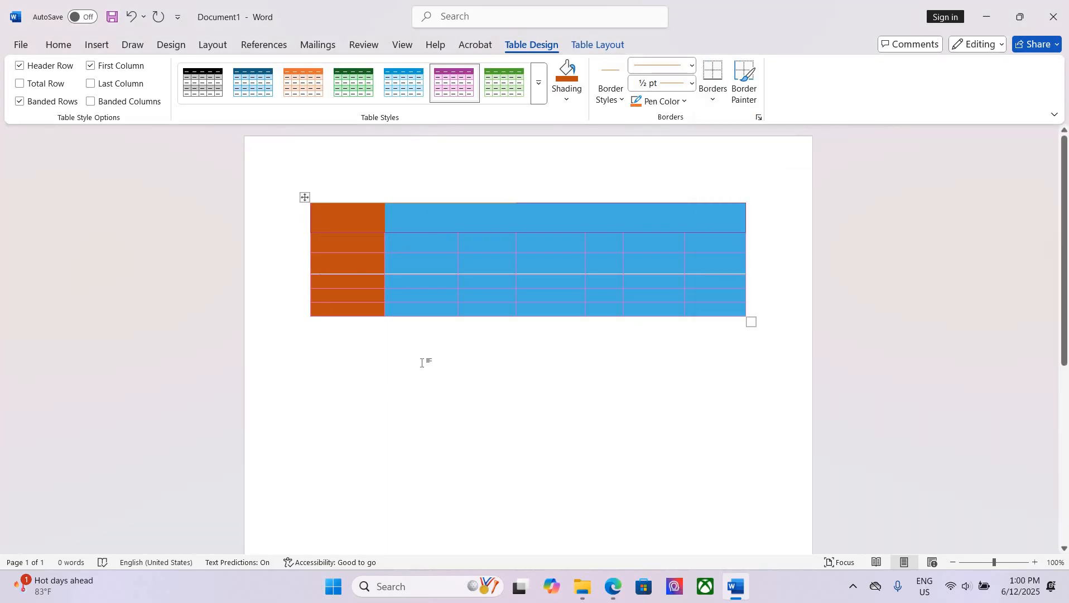
{"action": "left_click", "coordinate": [305, 198]}
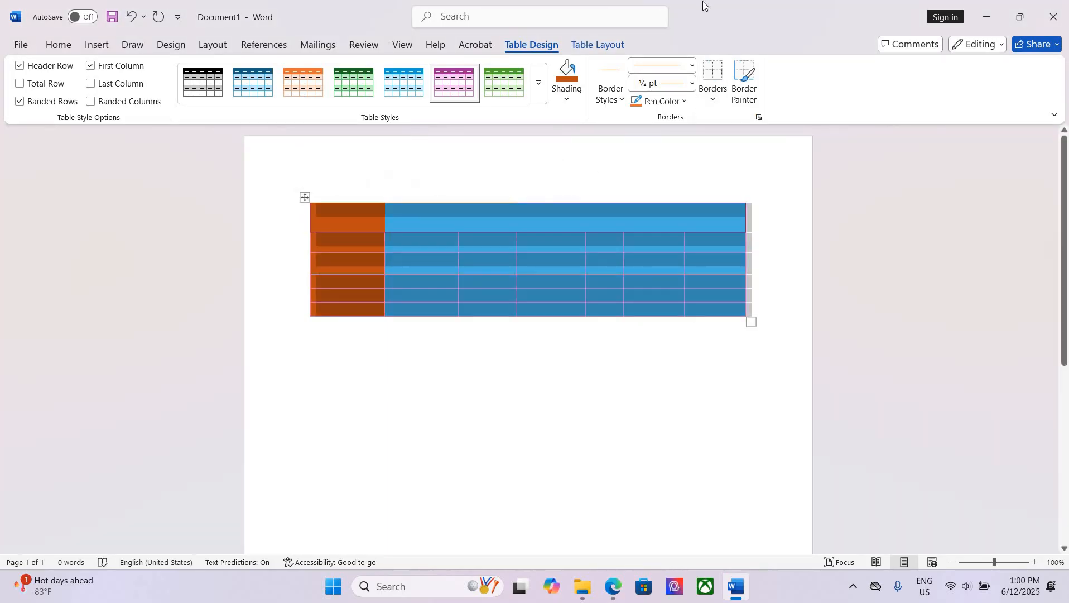
{"action": "left_click", "coordinate": [713, 92]}
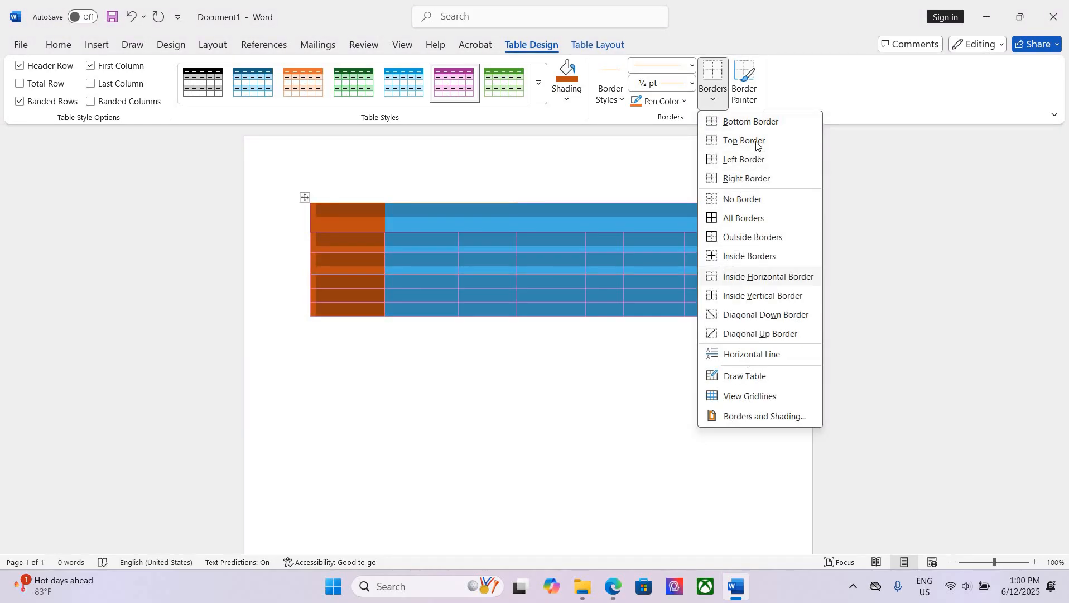
{"action": "left_click", "coordinate": [713, 99]}
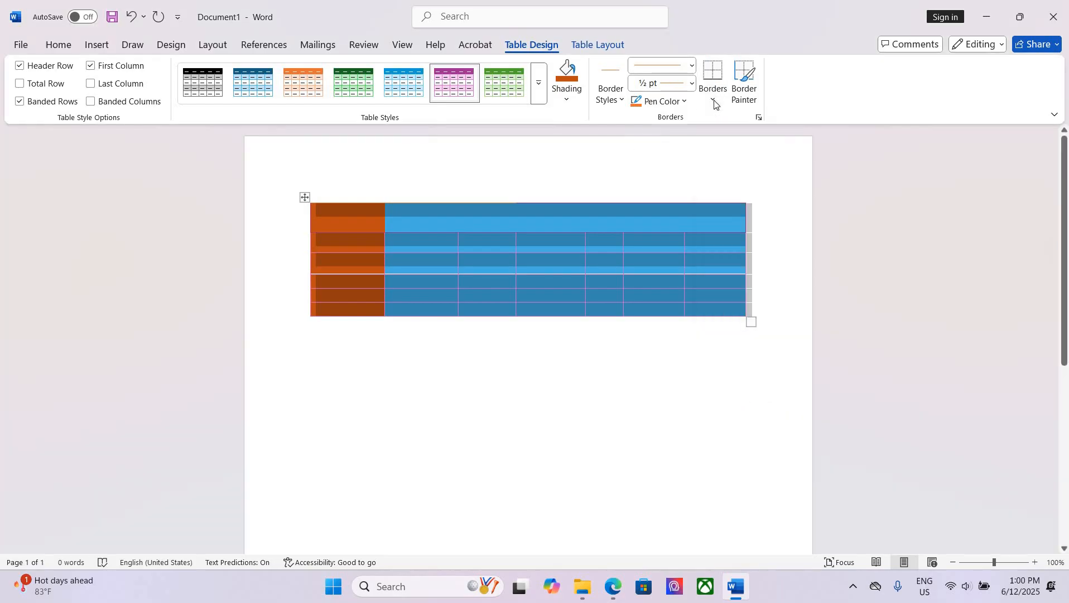
{"action": "left_click", "coordinate": [713, 99]}
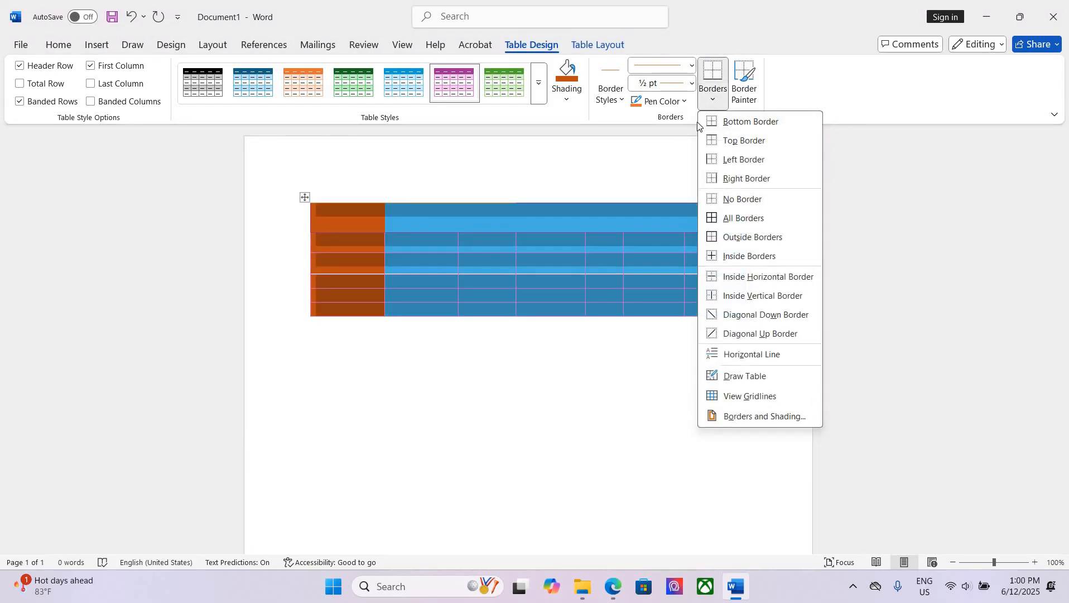
{"action": "left_click", "coordinate": [714, 99]}
{"action": "left_click", "coordinate": [714, 101]}
{"action": "left_click", "coordinate": [14, 444]}
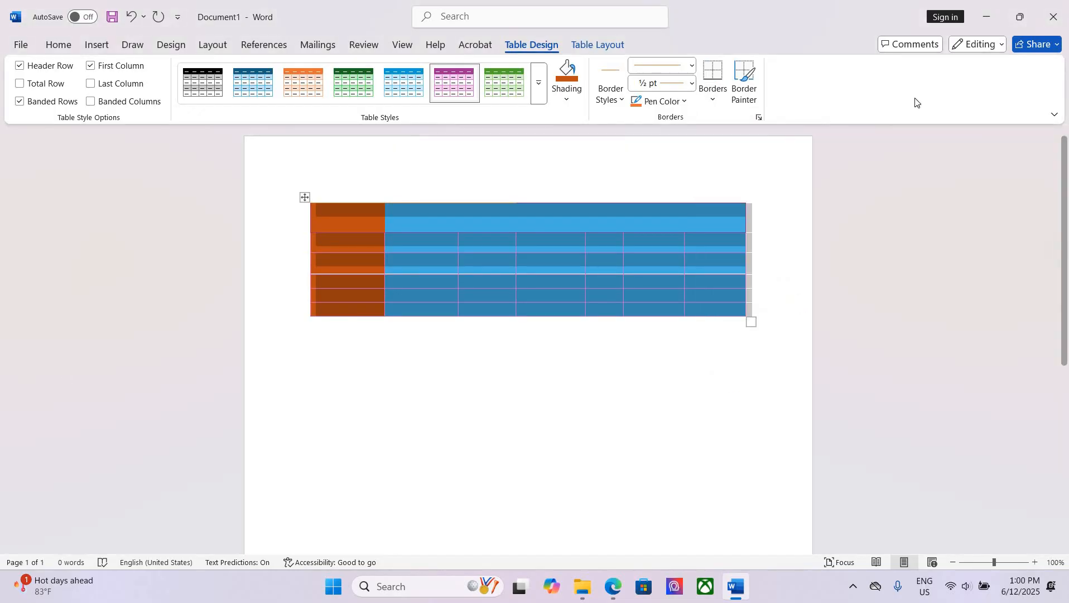
Step: Select the entire table and remove the shading from all of its cells
{"action": "left_click", "coordinate": [305, 197]}
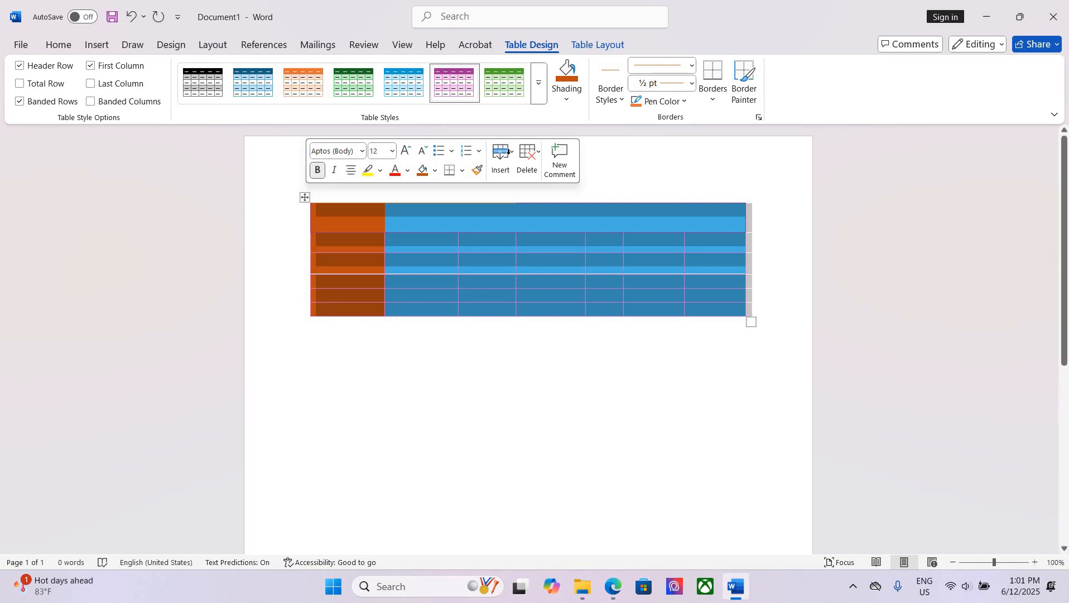
{"action": "left_click", "coordinate": [567, 99]}
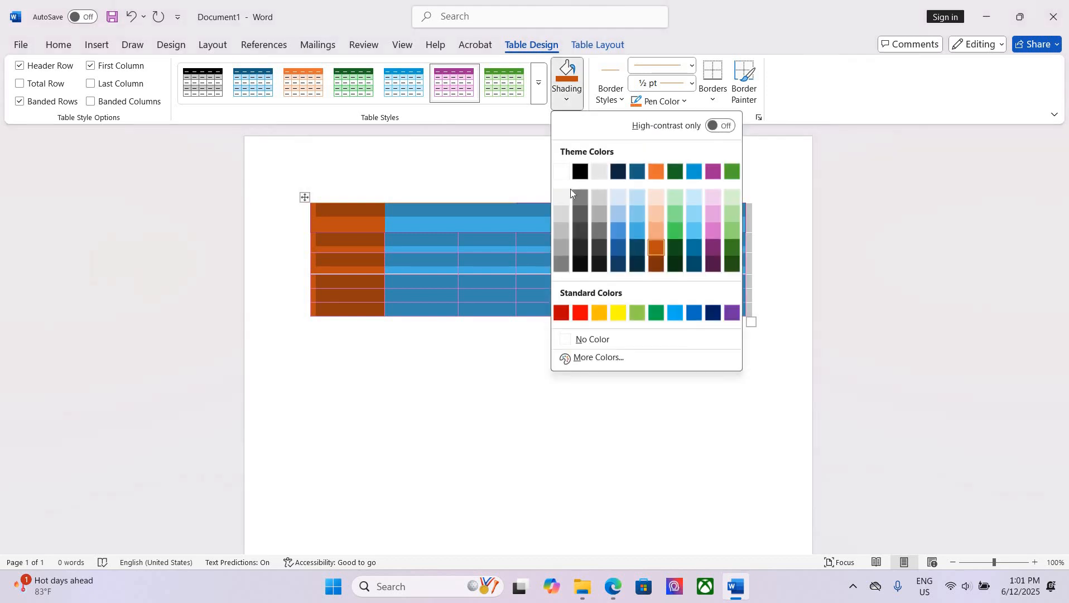
{"action": "key", "text": "Escape"}
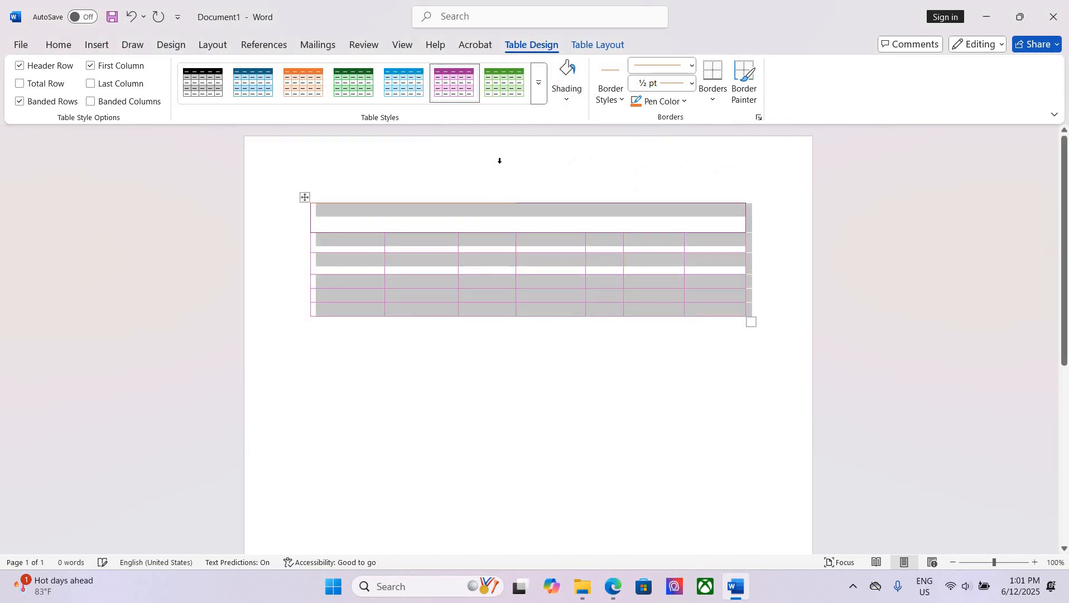
Step: Add a row at the end of the table, with an extra blank line in its first cell
{"action": "left_click", "coordinate": [752, 321]}
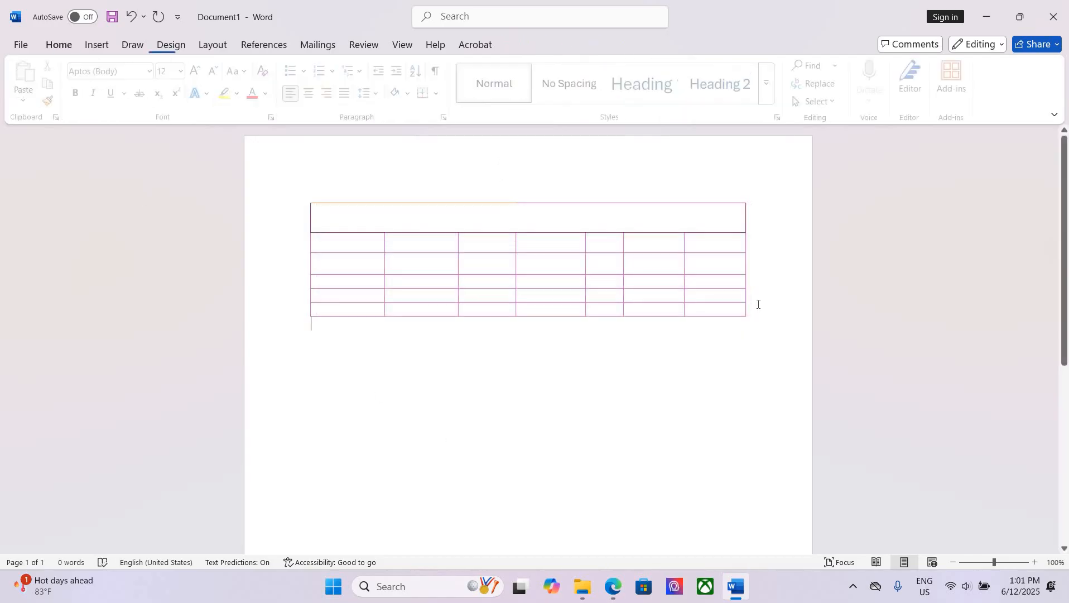
{"action": "key", "text": "Return"}
{"action": "key", "text": "Return"}
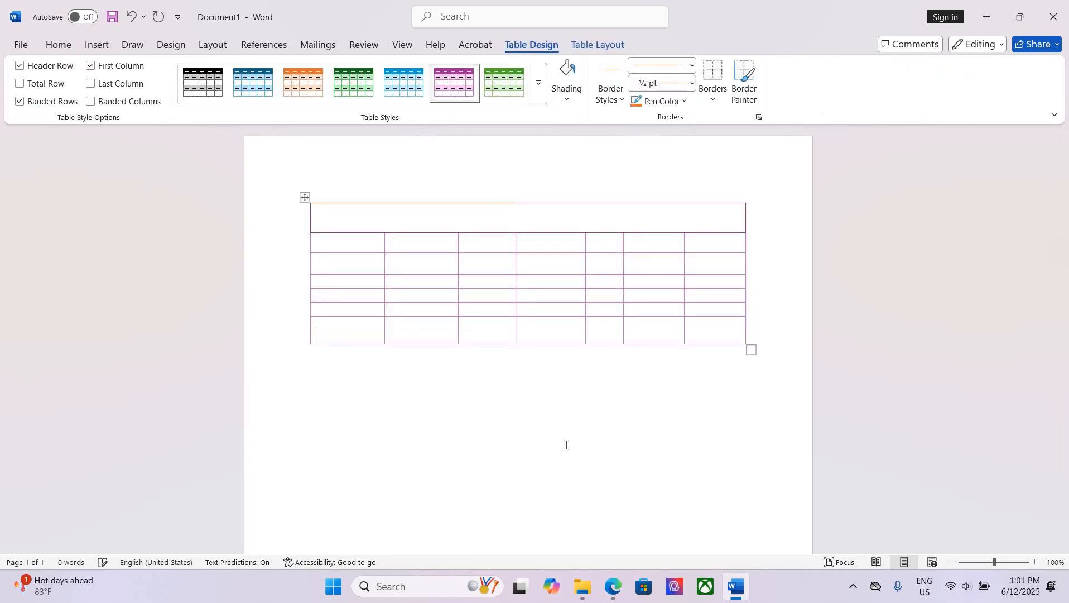
Step: Add blank lines below the table and insert a second table with 5 columns, 5 rows and automatic fixed column width
{"action": "left_click", "coordinate": [565, 444]}
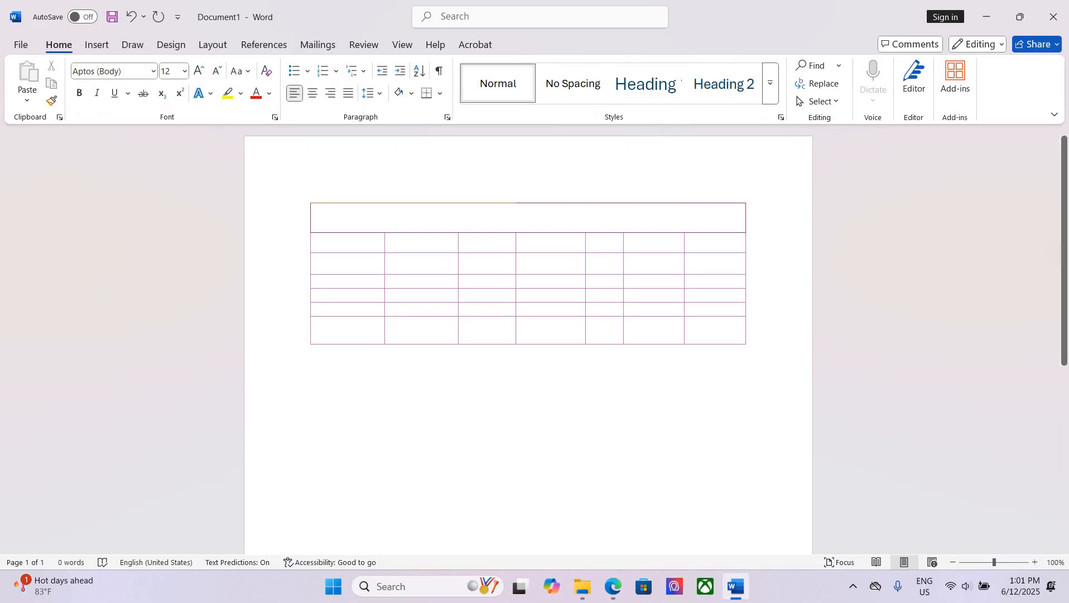
{"action": "key", "text": "Return"}
{"action": "key", "text": "Return"}
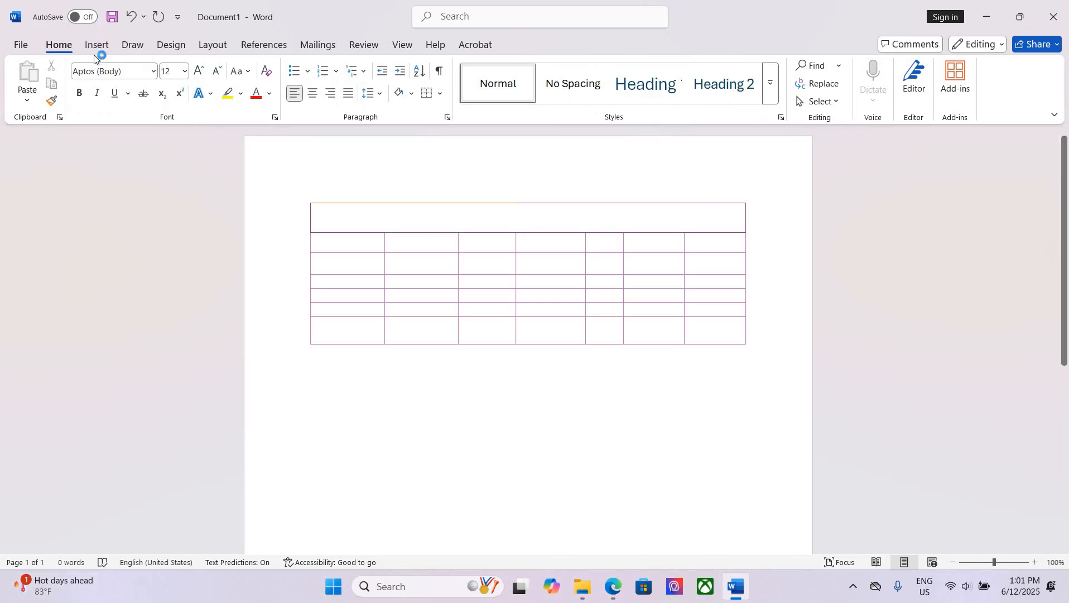
{"action": "left_click", "coordinate": [98, 46]}
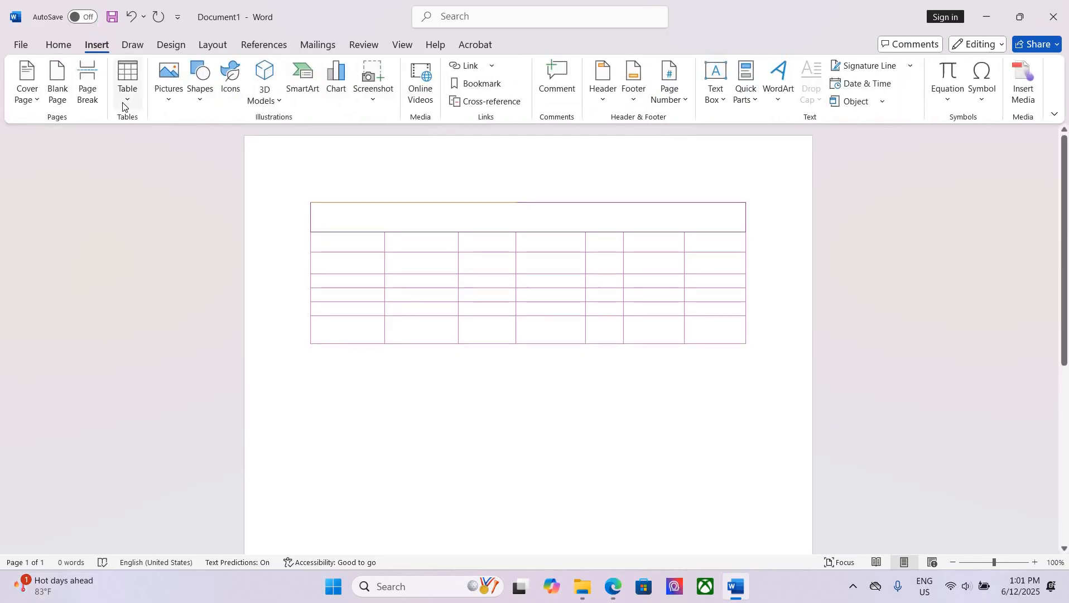
{"action": "left_click", "coordinate": [127, 82]}
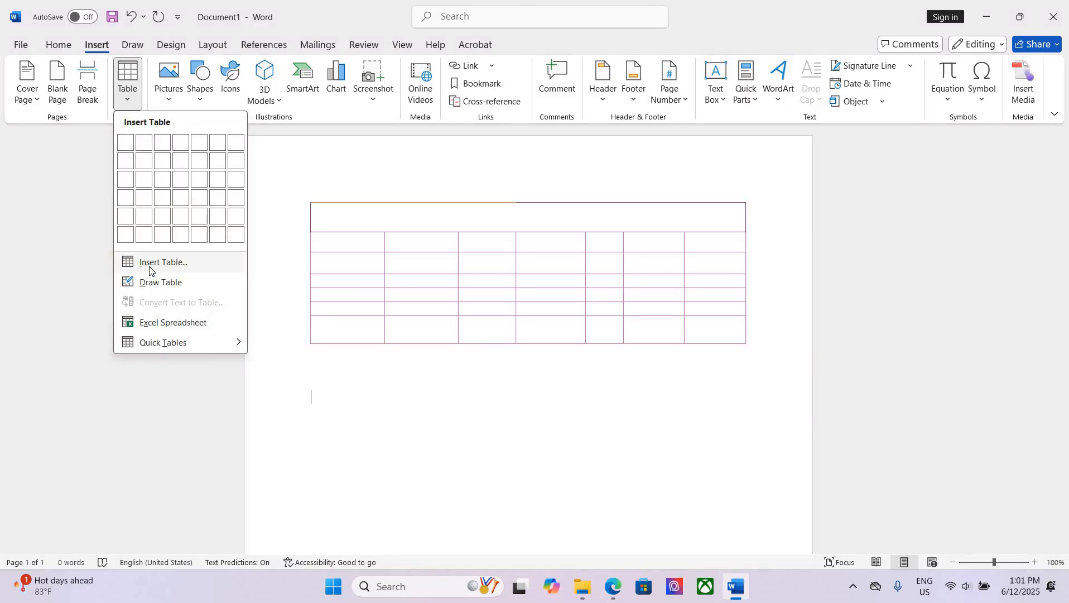
{"action": "left_click", "coordinate": [145, 263]}
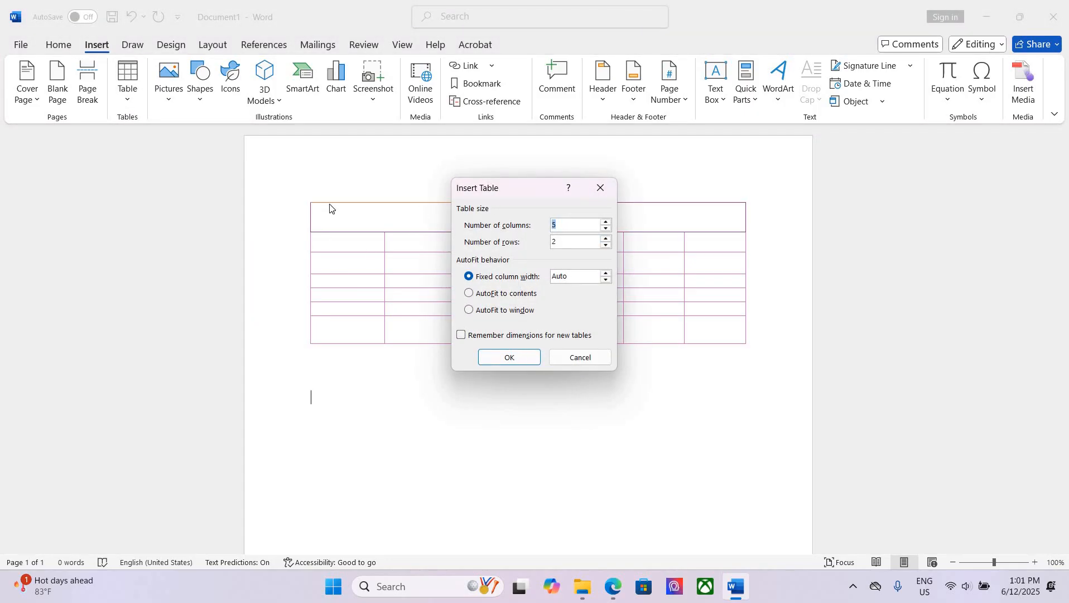
{"action": "left_click_drag", "start_coordinate": [330, 208], "coordinate": [355, 270]}
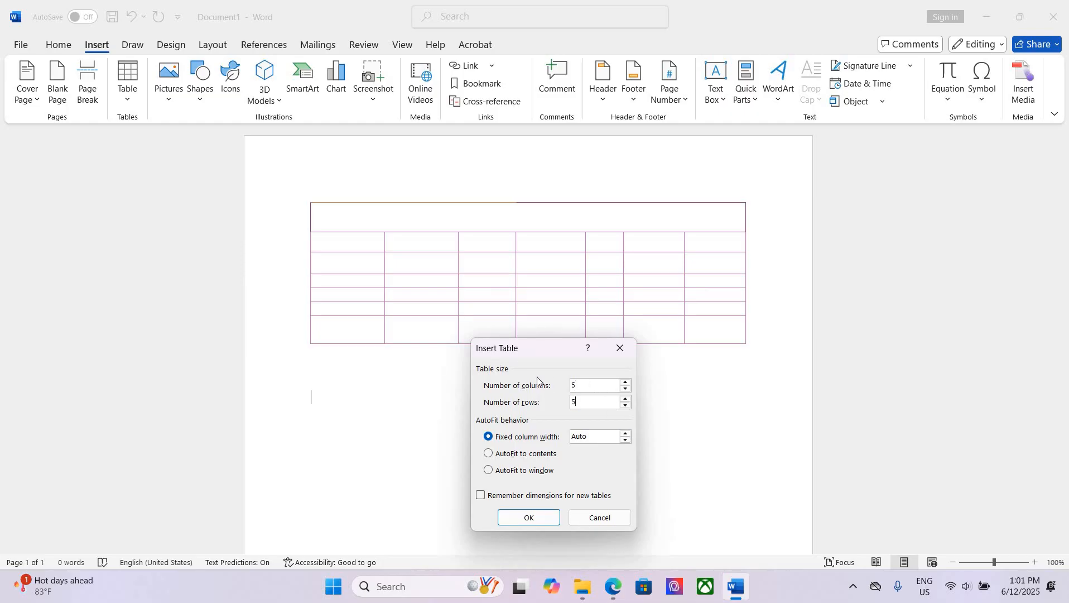
{"action": "key", "text": "shift+Tab"}
{"action": "type", "text": "5"}
{"action": "left_click", "coordinate": [532, 520]}
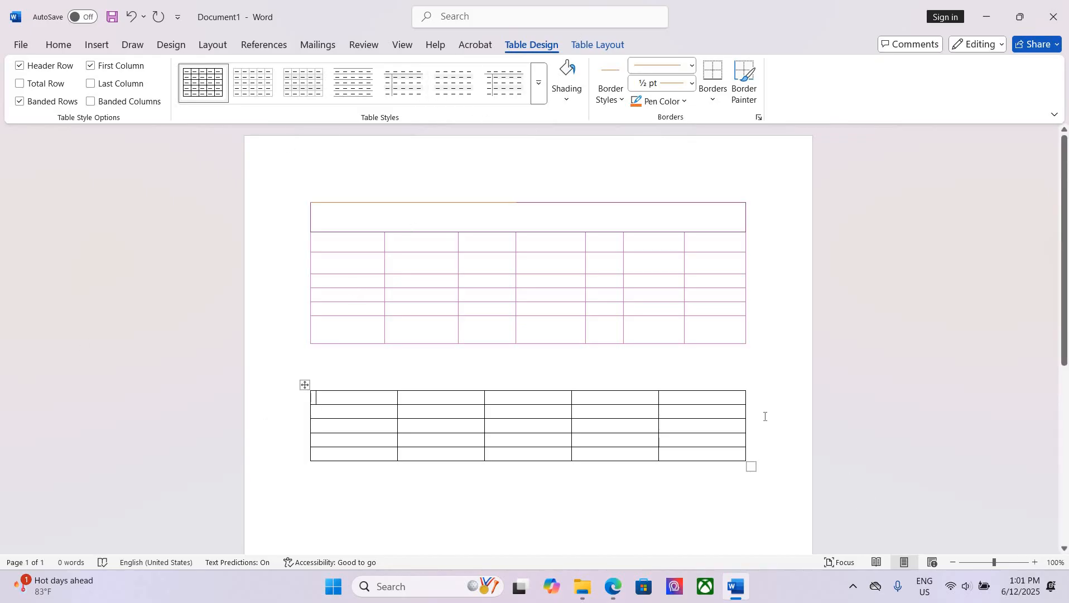
Step: Add a double-height row below the fourth row of the second table and place the cursor beneath that table
{"action": "left_click", "coordinate": [786, 442]}
{"action": "key", "text": "Return"}
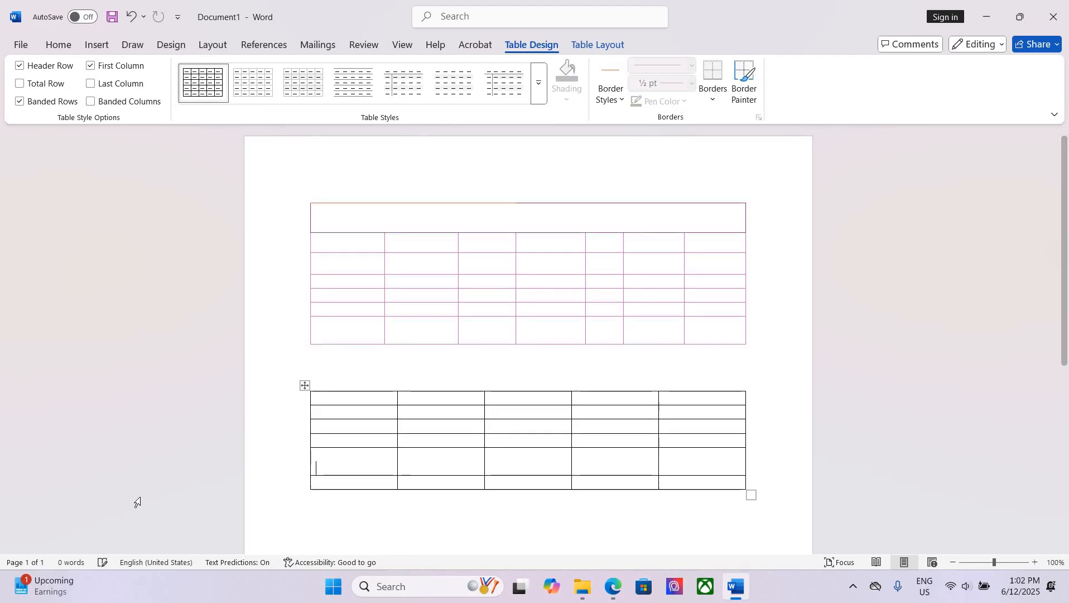
{"action": "left_click", "coordinate": [356, 531]}
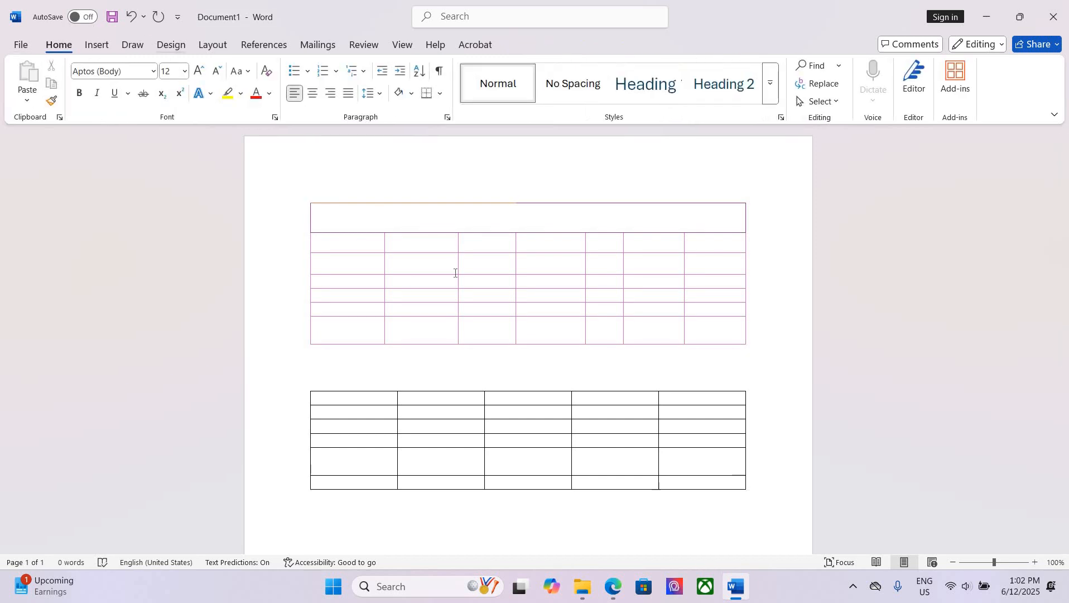
{"action": "scroll", "coordinate": [452, 274], "scroll_direction": "down", "scroll_amount": 3}
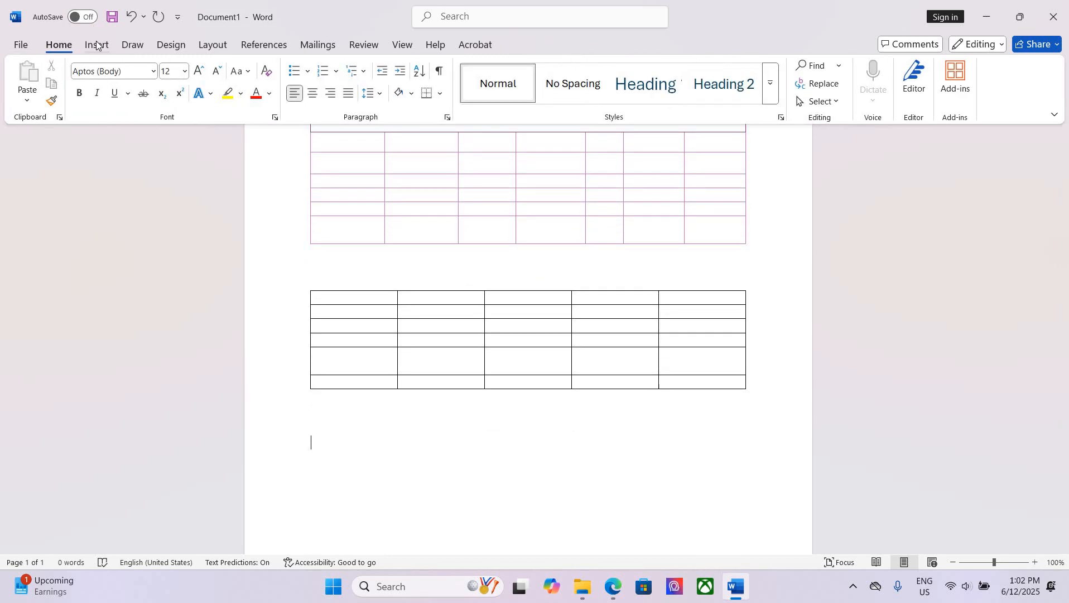
{"action": "left_click", "coordinate": [96, 44]}
{"action": "left_click", "coordinate": [128, 83]}
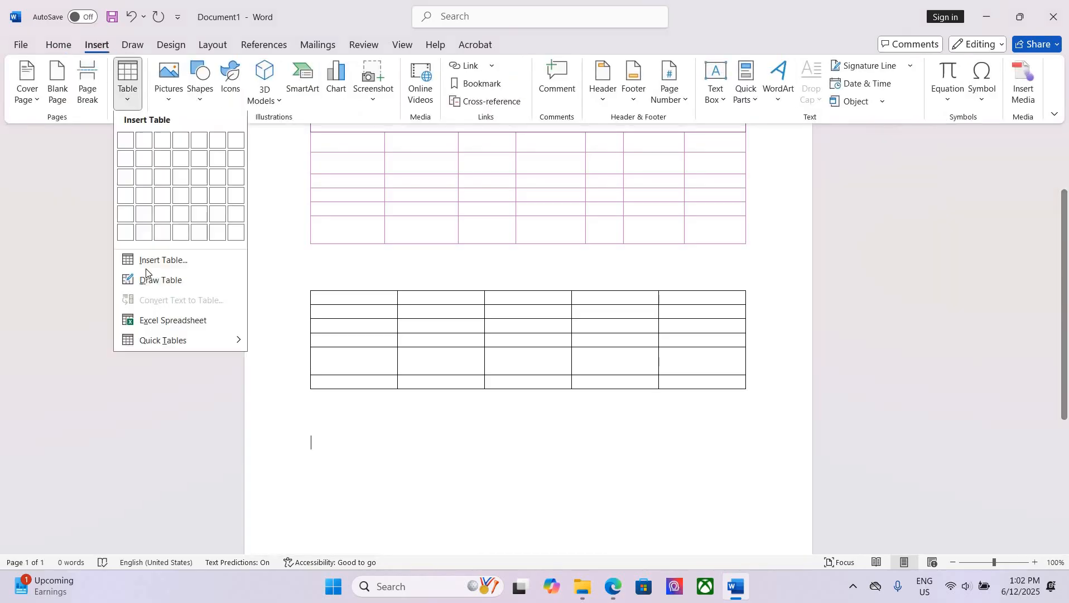
{"action": "left_click", "coordinate": [162, 282]}
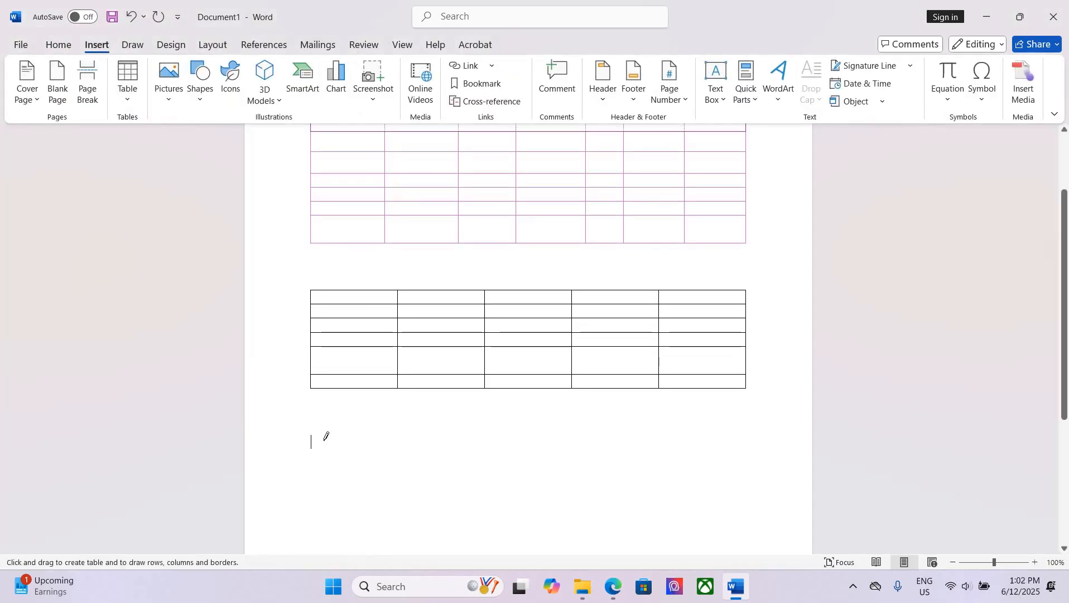
{"action": "key", "text": "Escape"}
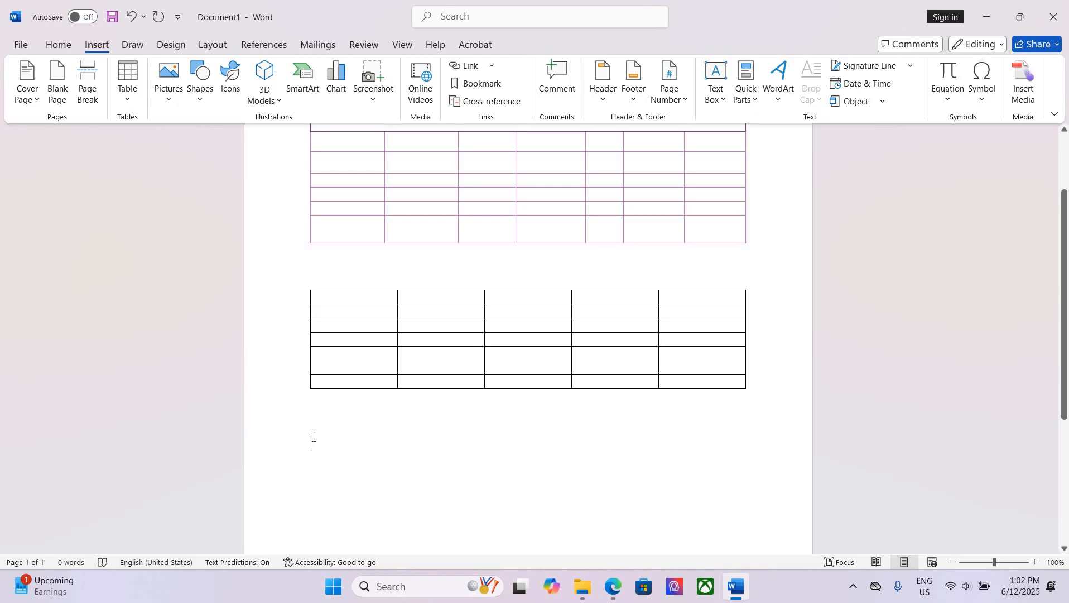
{"action": "double_click", "coordinate": [653, 519]}
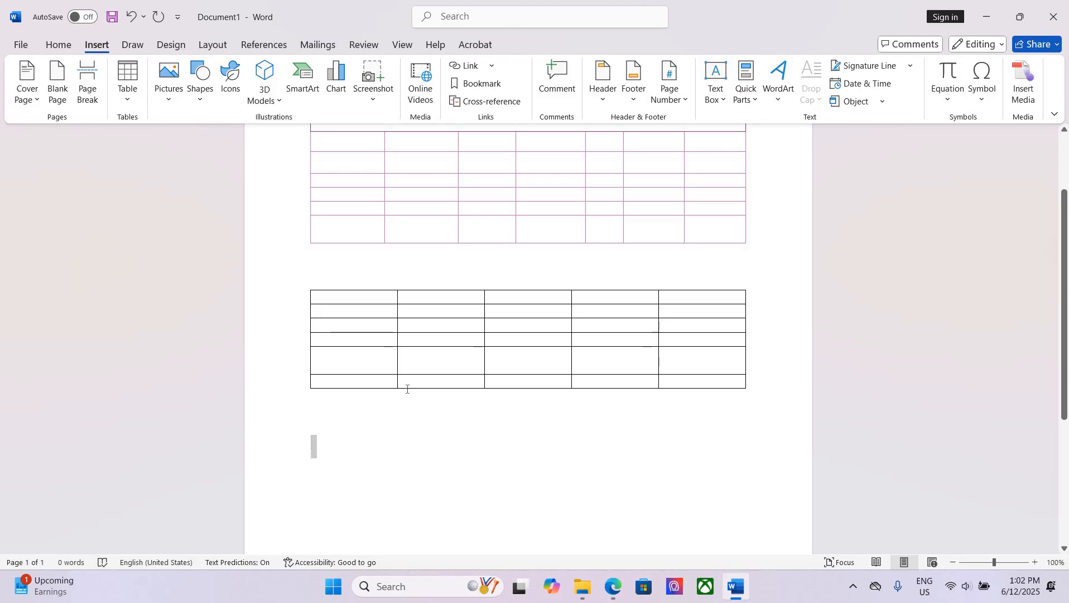
{"action": "left_click", "coordinate": [128, 89]}
{"action": "left_click", "coordinate": [160, 282]}
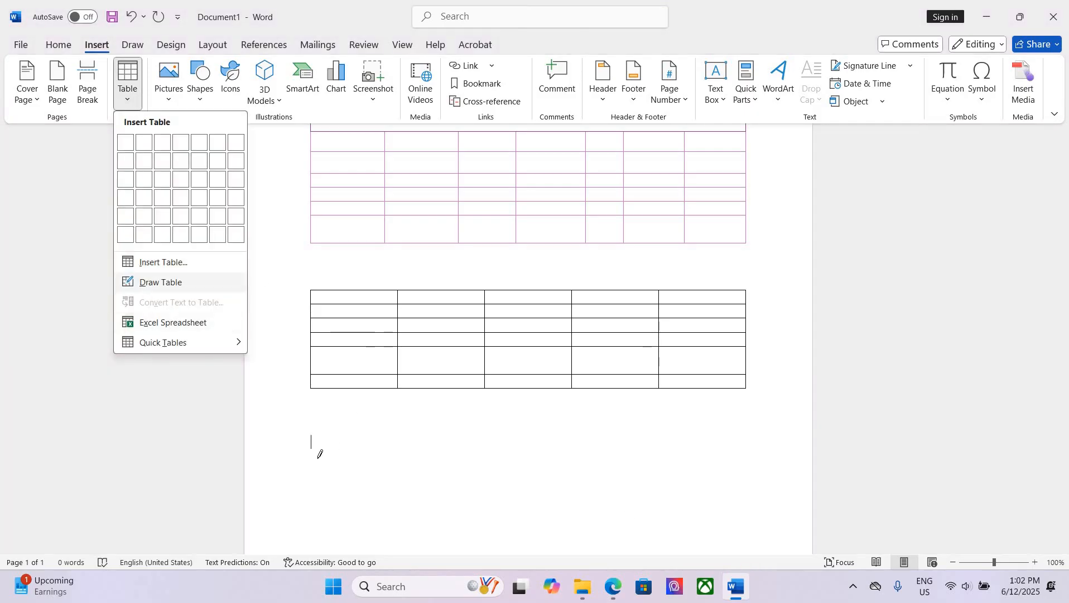
{"action": "key", "text": "Escape"}
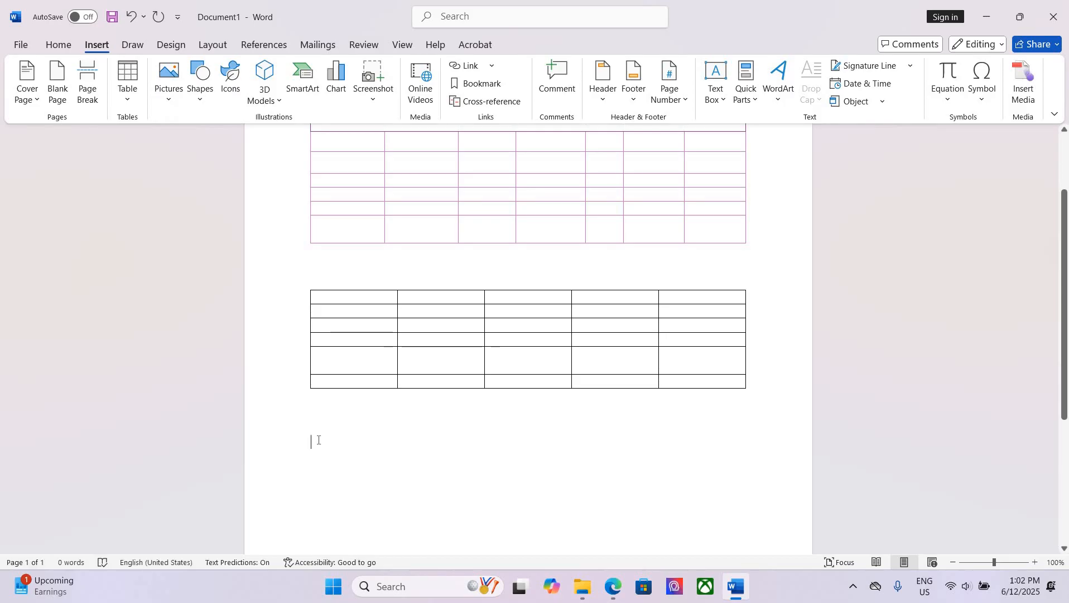
Step: Draw a table about 4.36 by 0.89 inches below the second table, divided by five vertical and two horizontal lines
{"action": "left_click", "coordinate": [128, 89]}
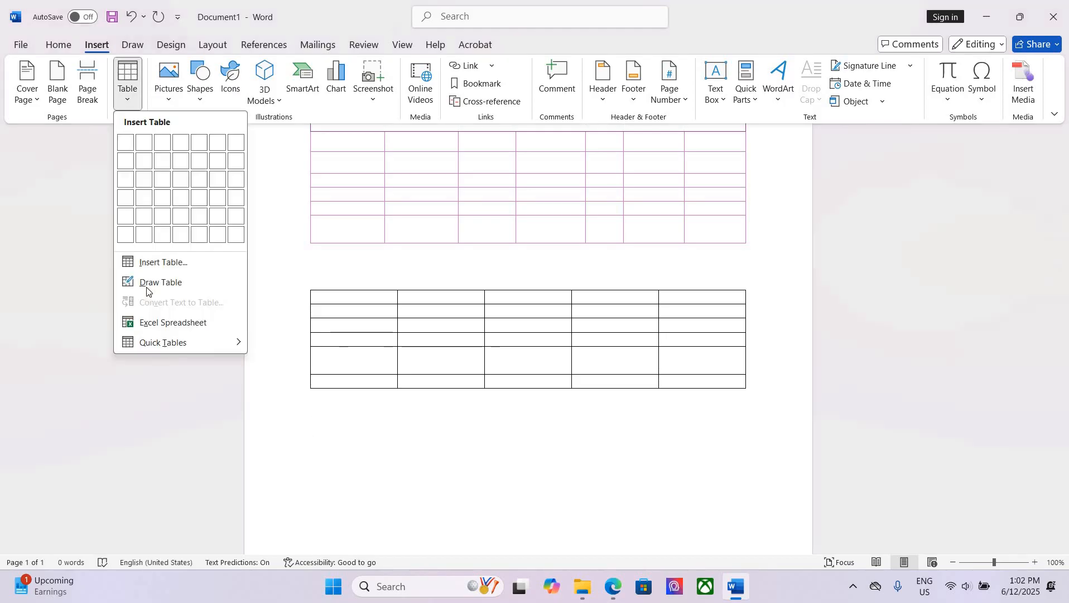
{"action": "left_click", "coordinate": [150, 283]}
{"action": "mouse_move", "coordinate": [327, 463]}
{"action": "left_mouse_down"}
{"action": "mouse_move", "coordinate": [604, 498]}
{"action": "mouse_move", "coordinate": [501, 455]}
{"action": "left_mouse_up"}
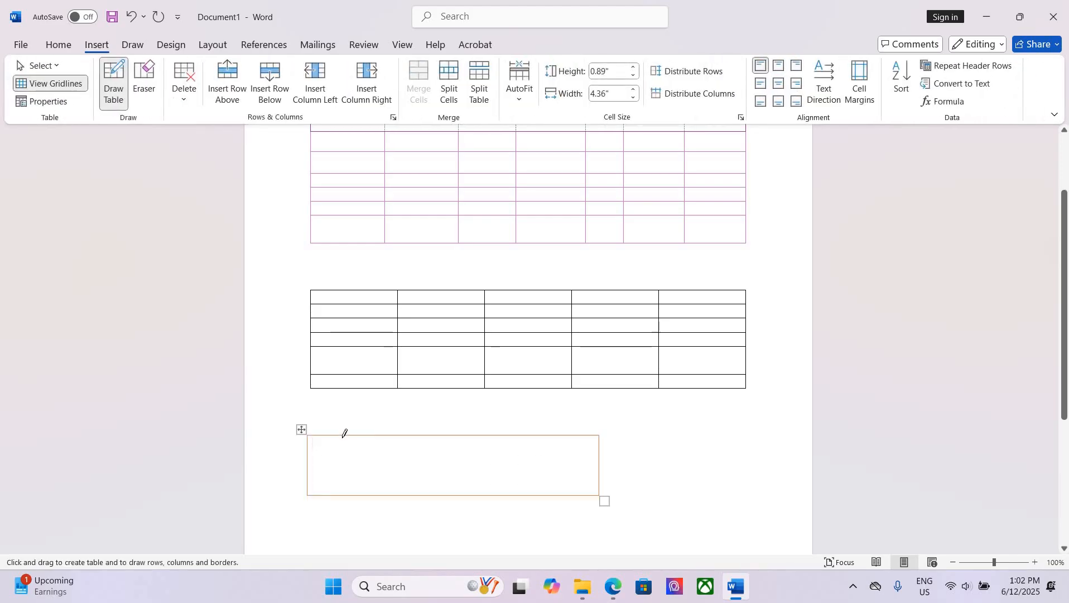
{"action": "left_click_drag", "start_coordinate": [348, 496], "coordinate": [404, 437]}
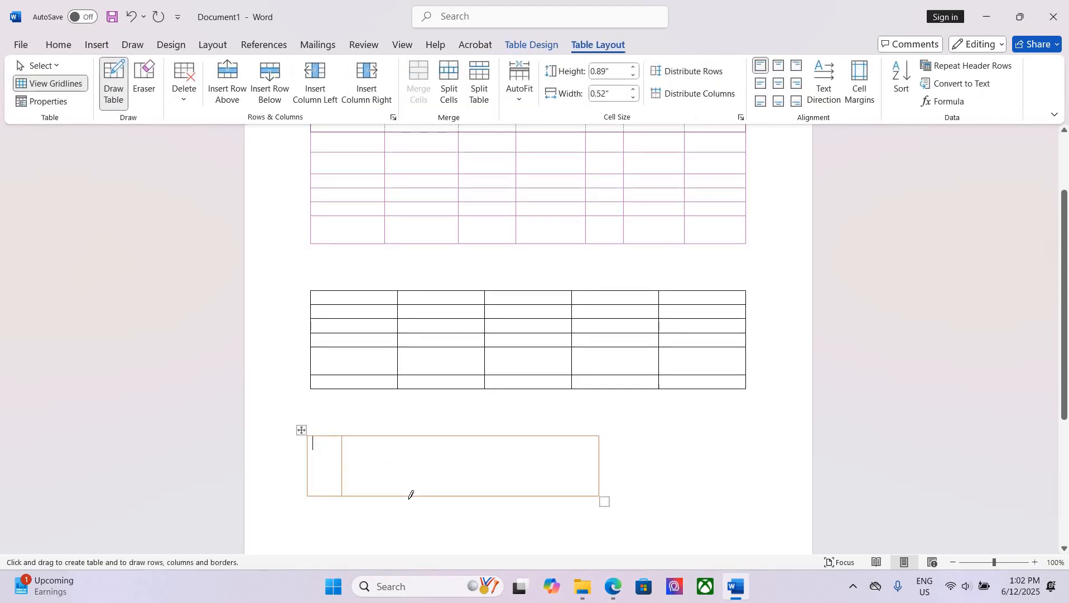
{"action": "left_click_drag", "start_coordinate": [410, 493], "coordinate": [463, 431]}
{"action": "left_click_drag", "start_coordinate": [463, 499], "coordinate": [510, 435]}
{"action": "left_click_drag", "start_coordinate": [509, 490], "coordinate": [551, 434]}
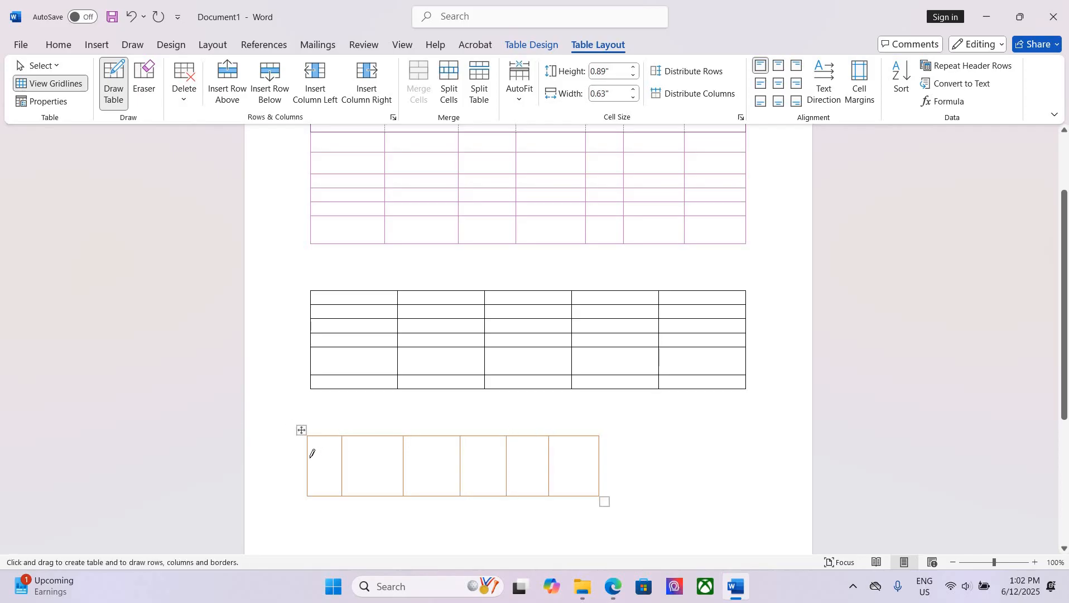
{"action": "left_click_drag", "start_coordinate": [619, 456], "coordinate": [346, 475]}
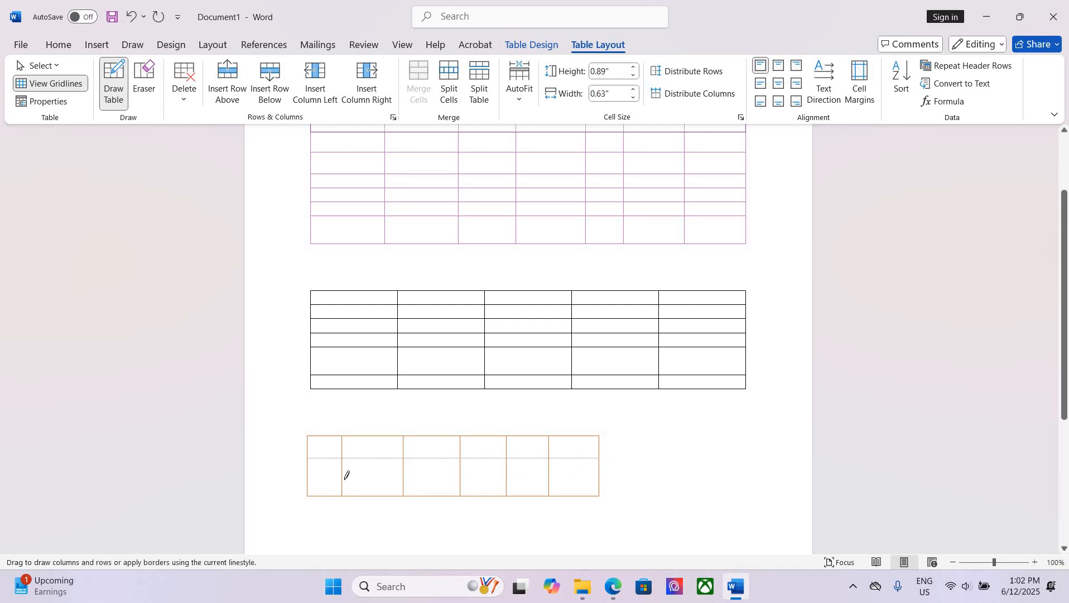
{"action": "mouse_move", "coordinate": [519, 477]}
{"action": "left_mouse_down"}
{"action": "mouse_move", "coordinate": [596, 477]}
{"action": "mouse_move", "coordinate": [456, 440]}
{"action": "mouse_move", "coordinate": [313, 480]}
{"action": "left_mouse_up"}
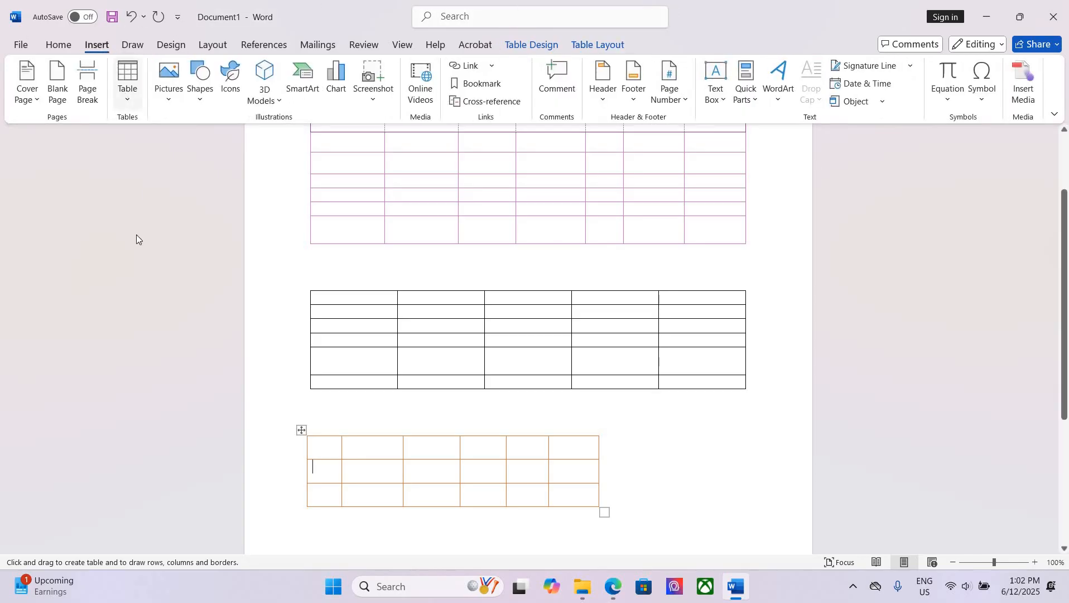
Step: Examine the table insertion, style and shading options and the choices for selecting a cell, column, row or table
{"action": "left_click", "coordinate": [127, 84]}
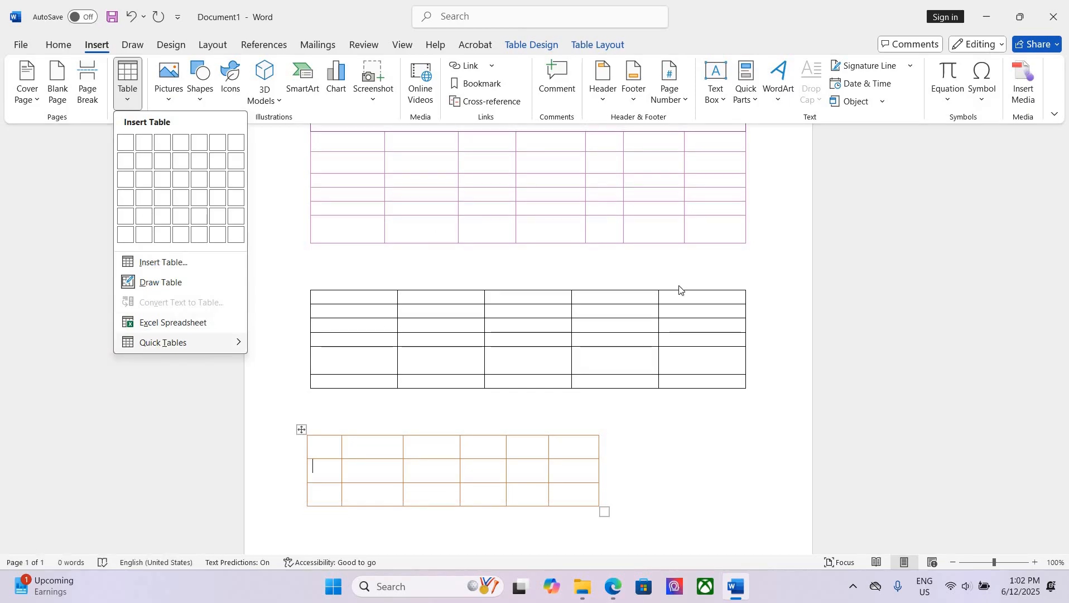
{"action": "left_click", "coordinate": [617, 2]}
{"action": "left_click", "coordinate": [536, 49]}
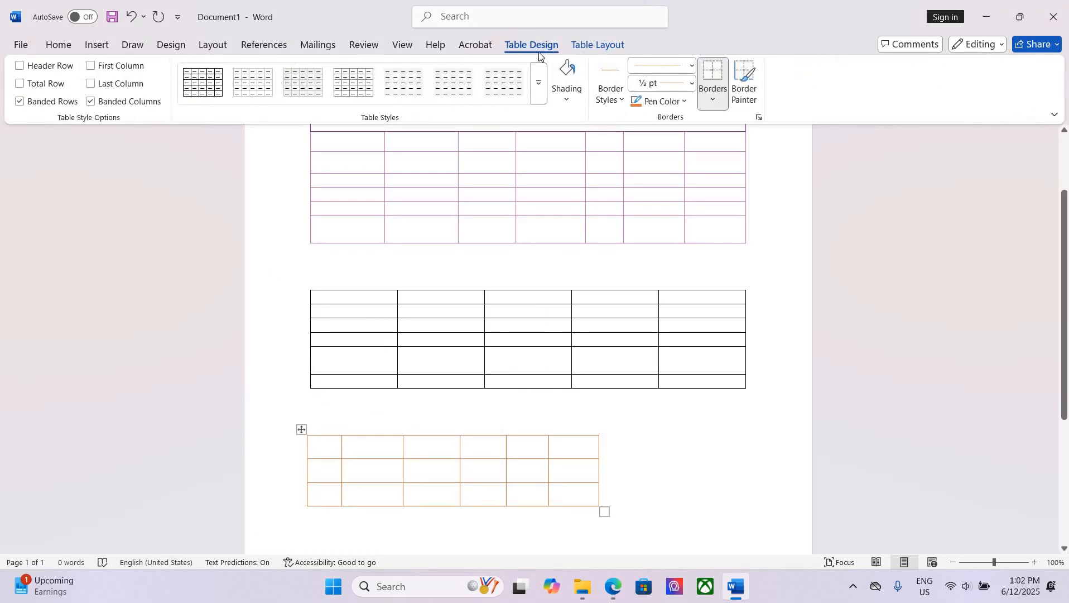
{"action": "scroll", "coordinate": [558, 50], "scroll_direction": "down", "scroll_amount": 1}
{"action": "scroll", "coordinate": [541, 50], "scroll_direction": "up", "scroll_amount": 1}
{"action": "scroll", "coordinate": [435, 67], "scroll_direction": "down", "scroll_amount": 1}
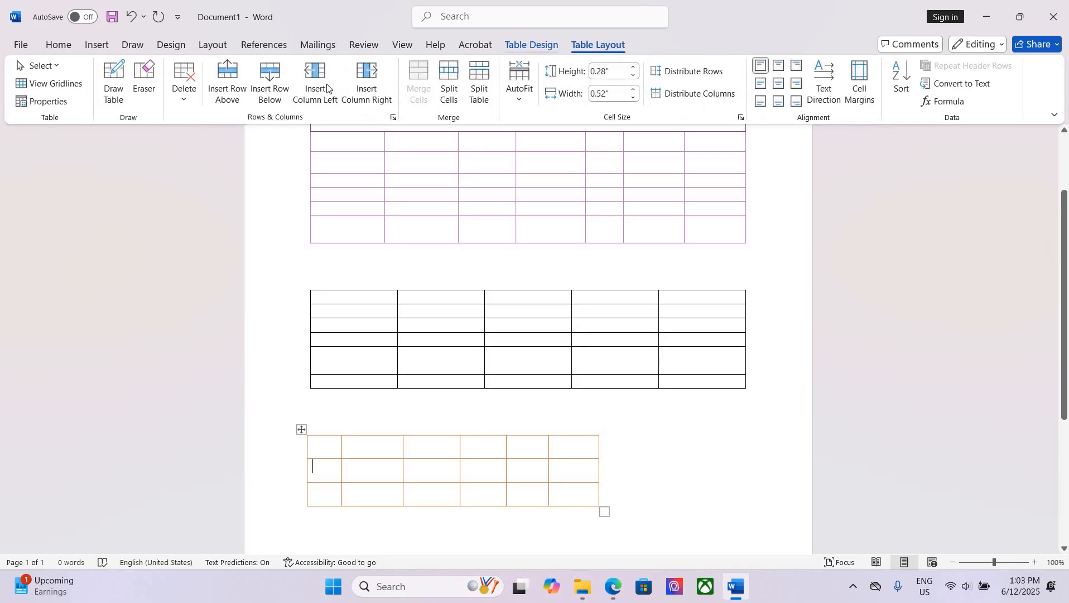
{"action": "scroll", "coordinate": [327, 88], "scroll_direction": "up", "scroll_amount": 1}
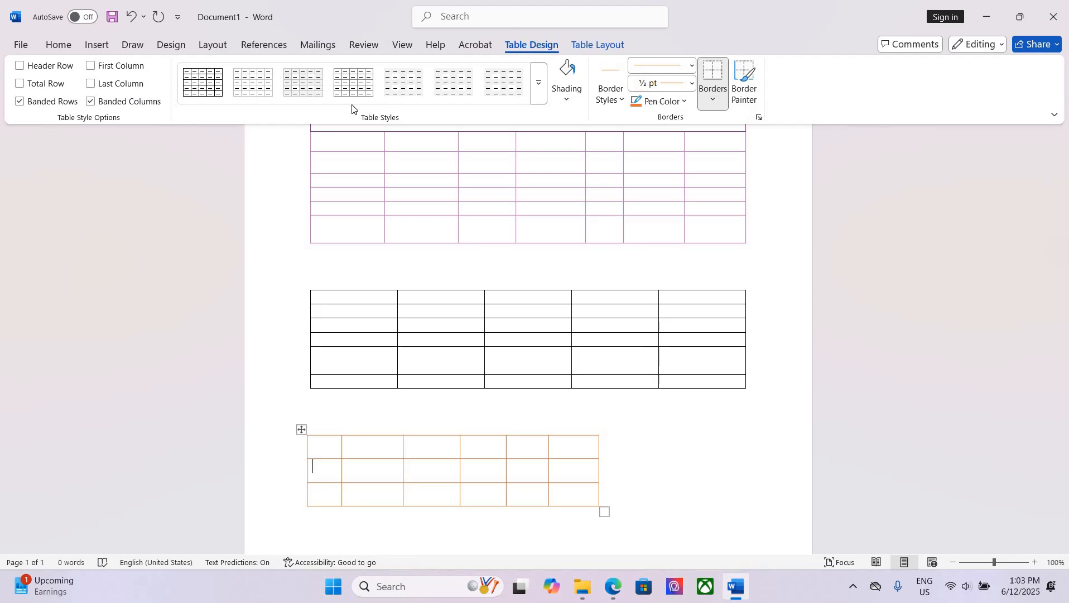
{"action": "left_click", "coordinate": [538, 102]}
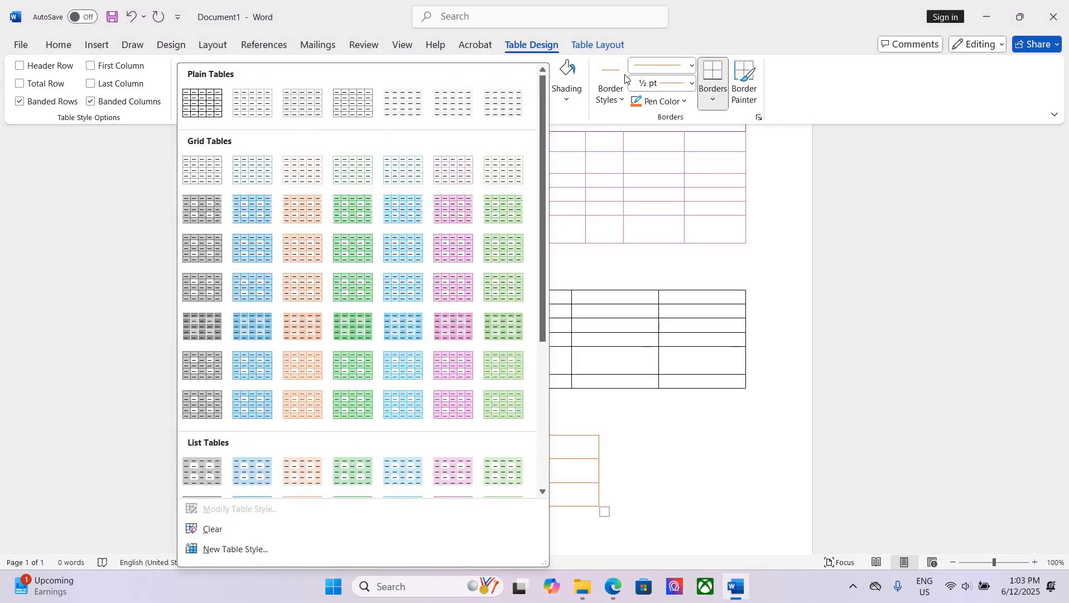
{"action": "left_click", "coordinate": [567, 96]}
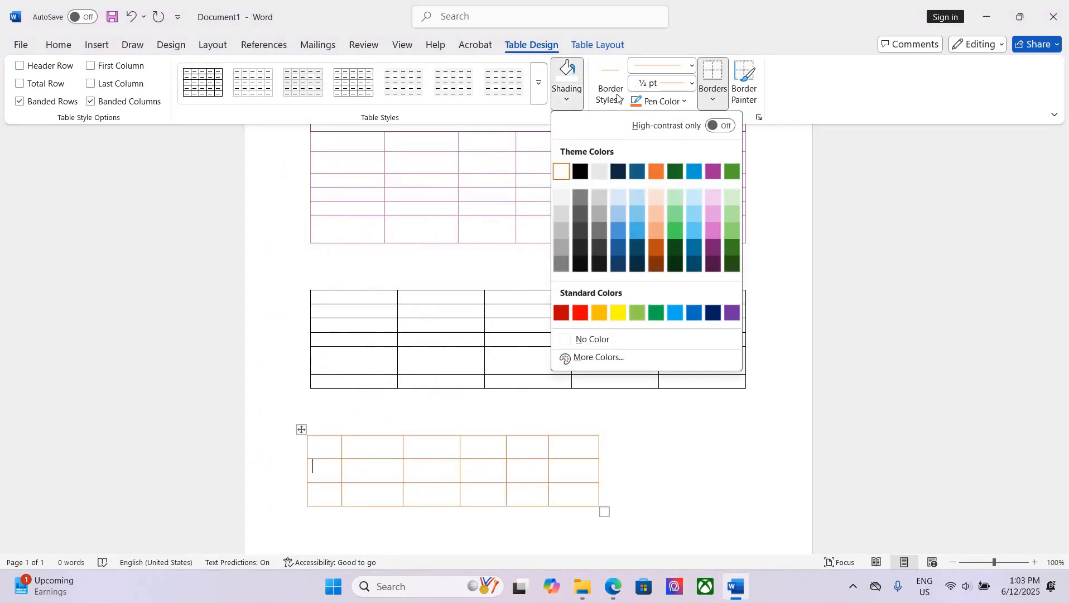
{"action": "left_click", "coordinate": [839, 156]}
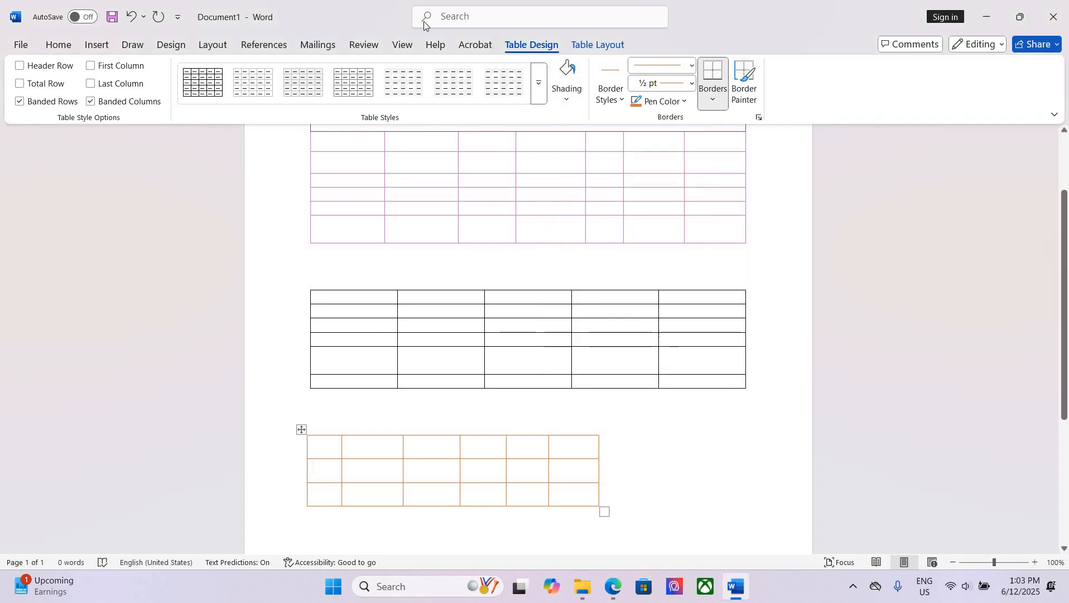
{"action": "left_click", "coordinate": [598, 49]}
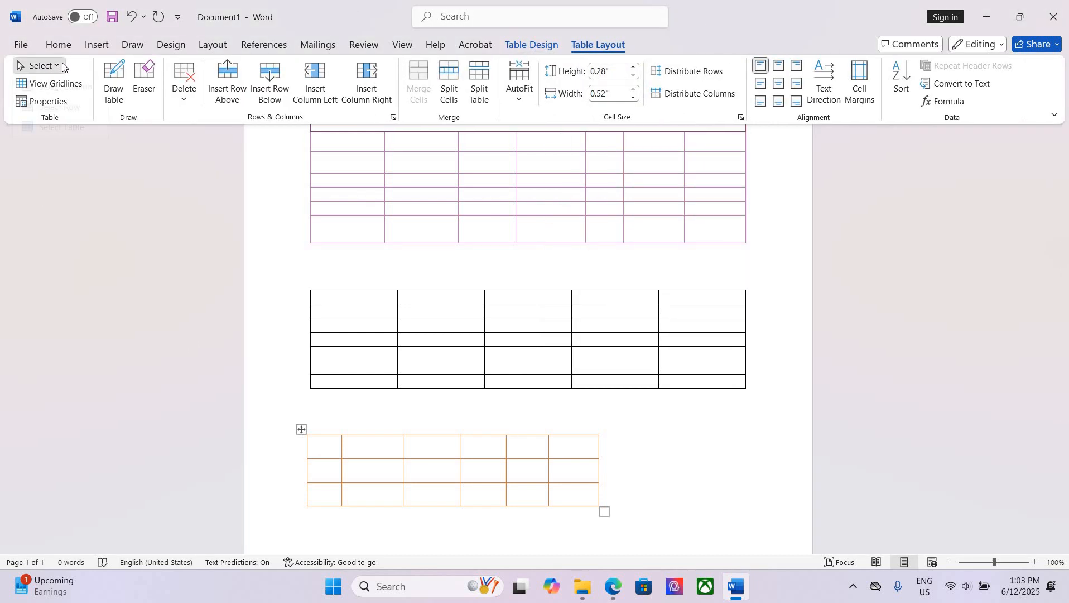
{"action": "left_click", "coordinate": [62, 67]}
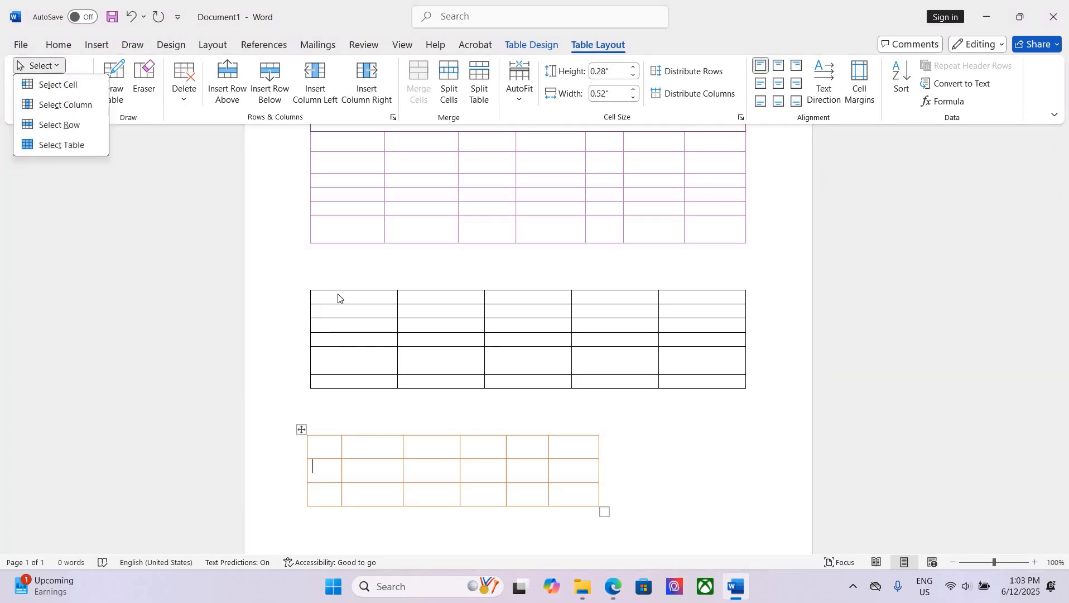
{"action": "left_click", "coordinate": [491, 297]}
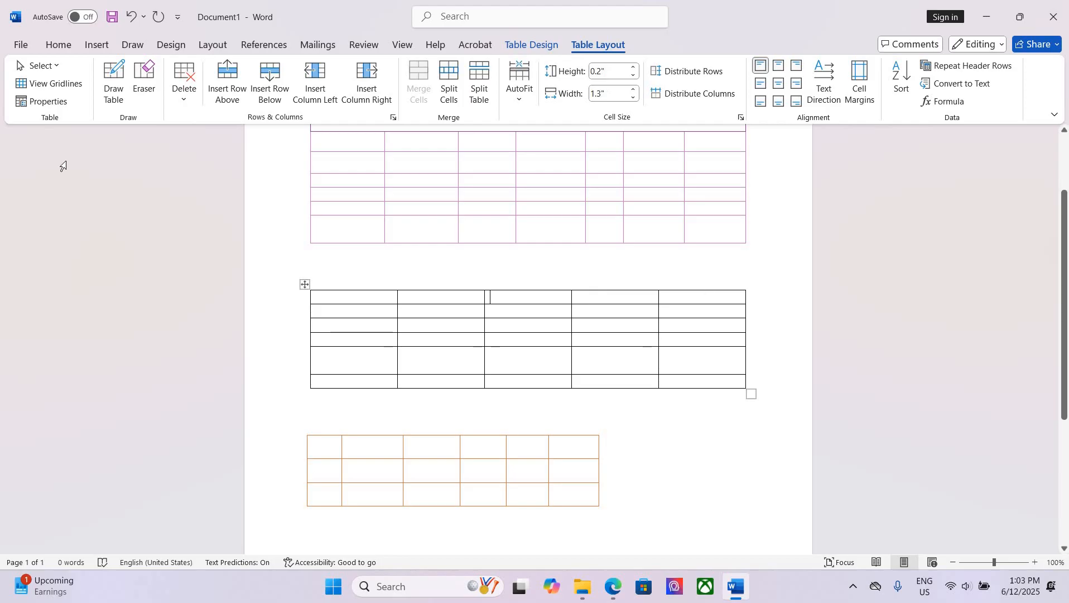
{"action": "key", "text": "Right"}
{"action": "key", "text": "Right"}
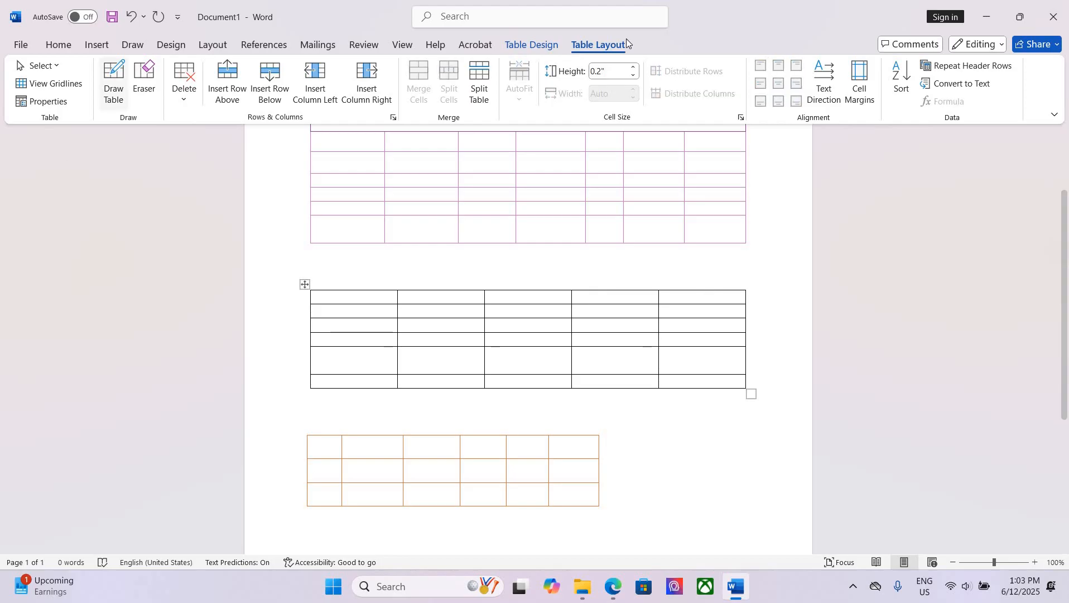
{"action": "left_click", "coordinate": [61, 104]}
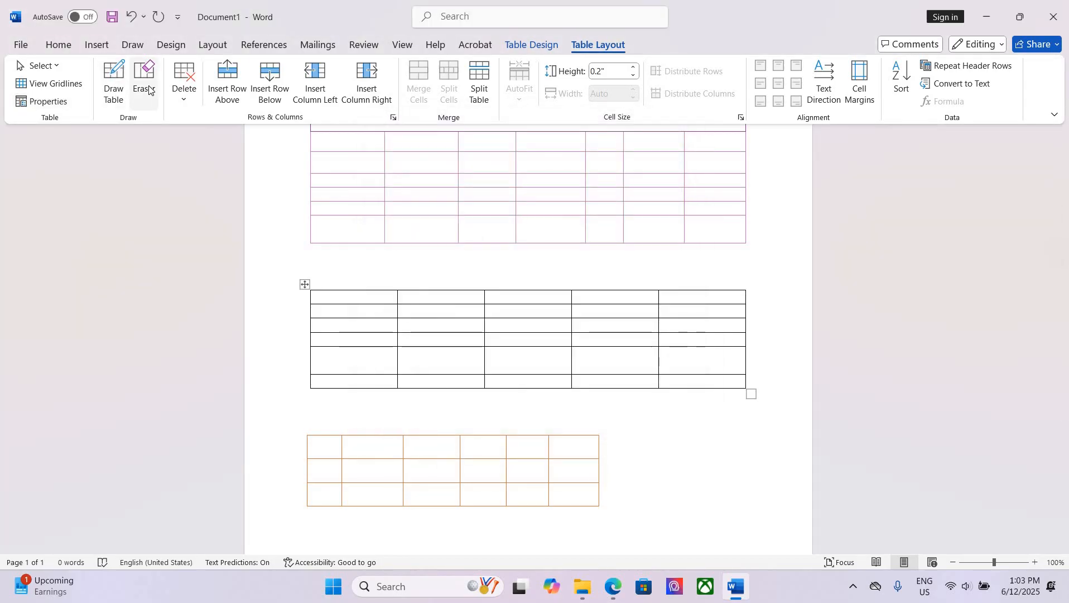
Step: Erase the drawn table's last column and the top border of its upper-right cell, and delete the entire table
{"action": "left_click", "coordinate": [146, 86]}
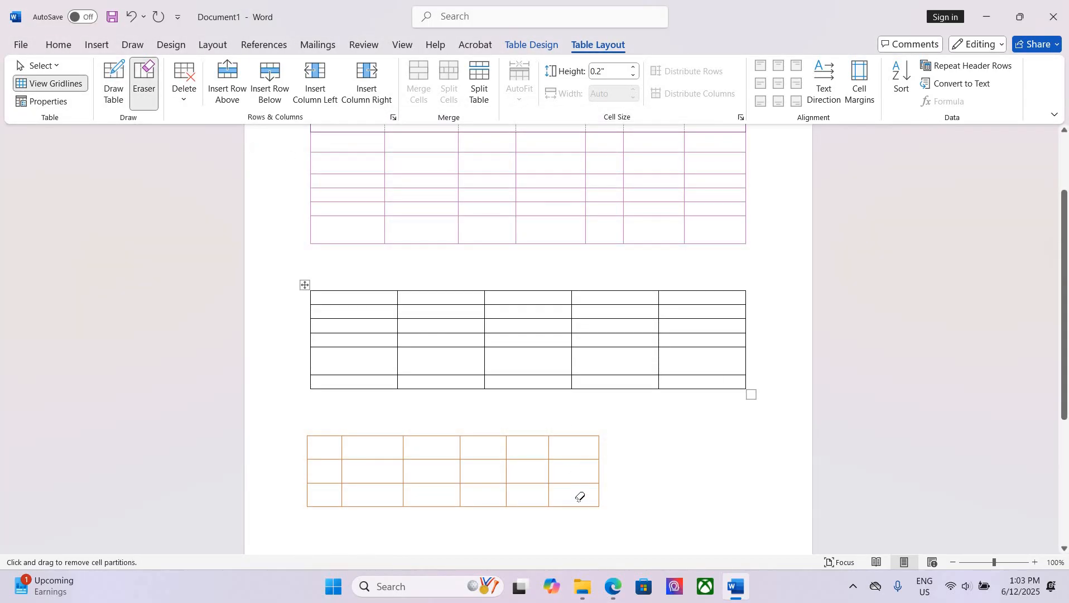
{"action": "mouse_move", "coordinate": [580, 498]}
{"action": "left_mouse_down"}
{"action": "mouse_move", "coordinate": [582, 509]}
{"action": "mouse_move", "coordinate": [565, 438]}
{"action": "left_mouse_up"}
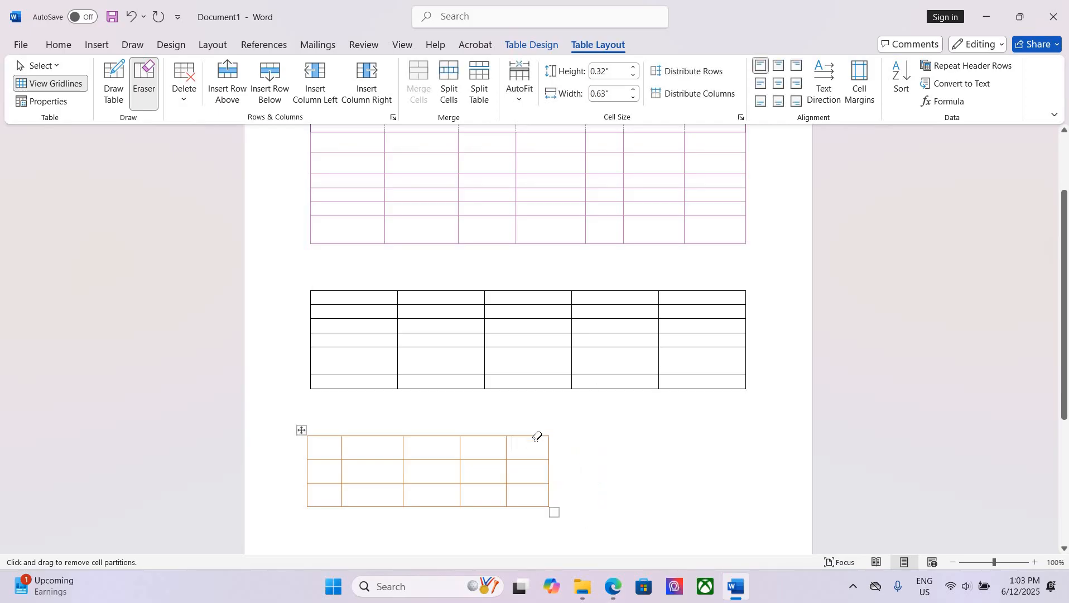
{"action": "left_click_drag", "start_coordinate": [546, 454], "coordinate": [570, 461]}
{"action": "left_click", "coordinate": [185, 92]}
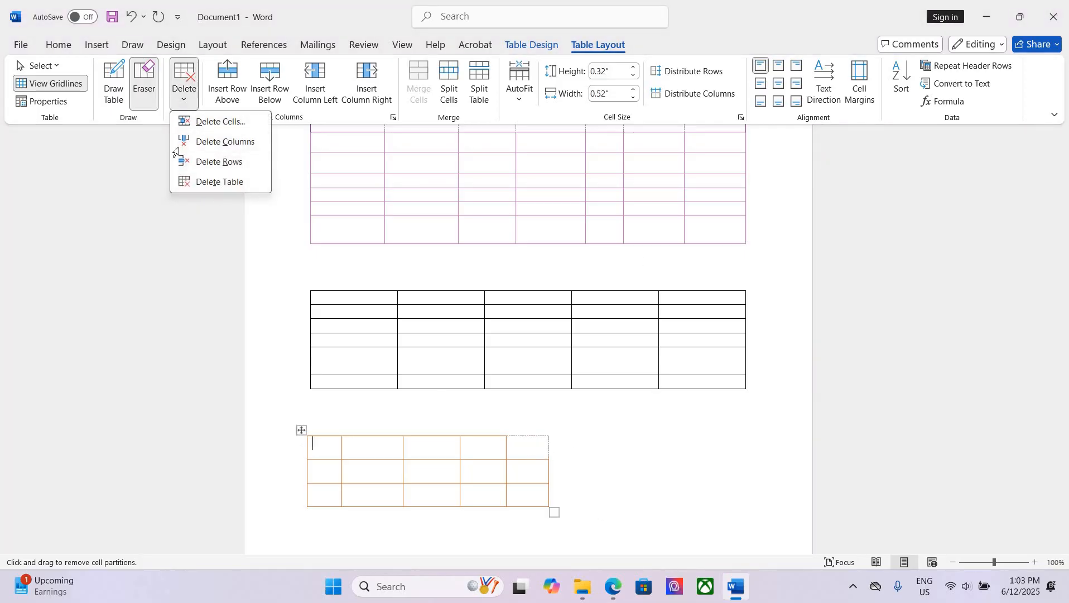
{"action": "left_click", "coordinate": [219, 181]}
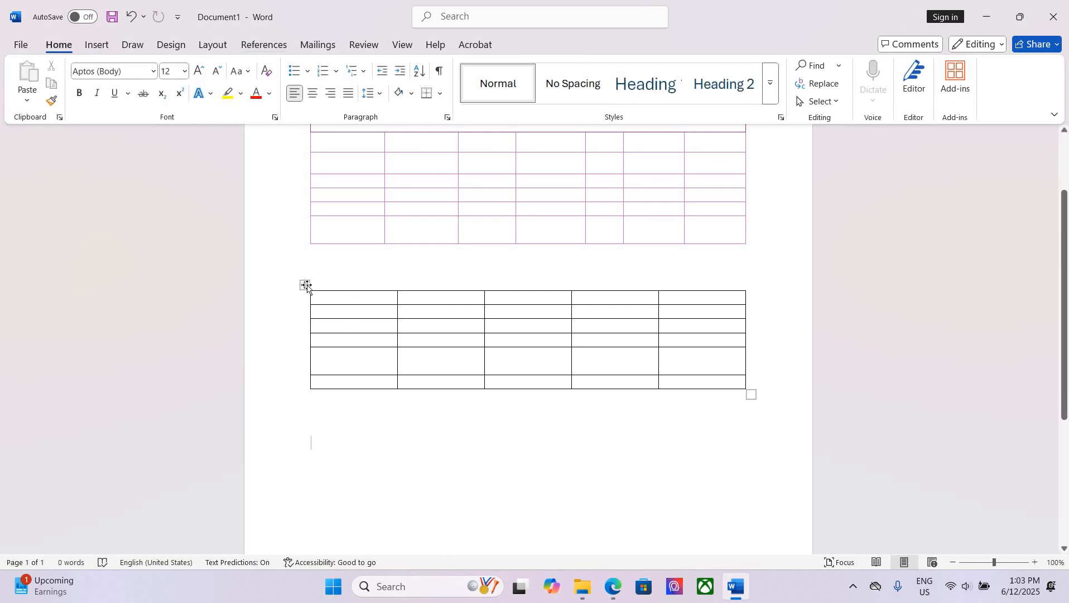
Step: Select the second table and compare the design and layout options available for it
{"action": "left_click", "coordinate": [305, 285]}
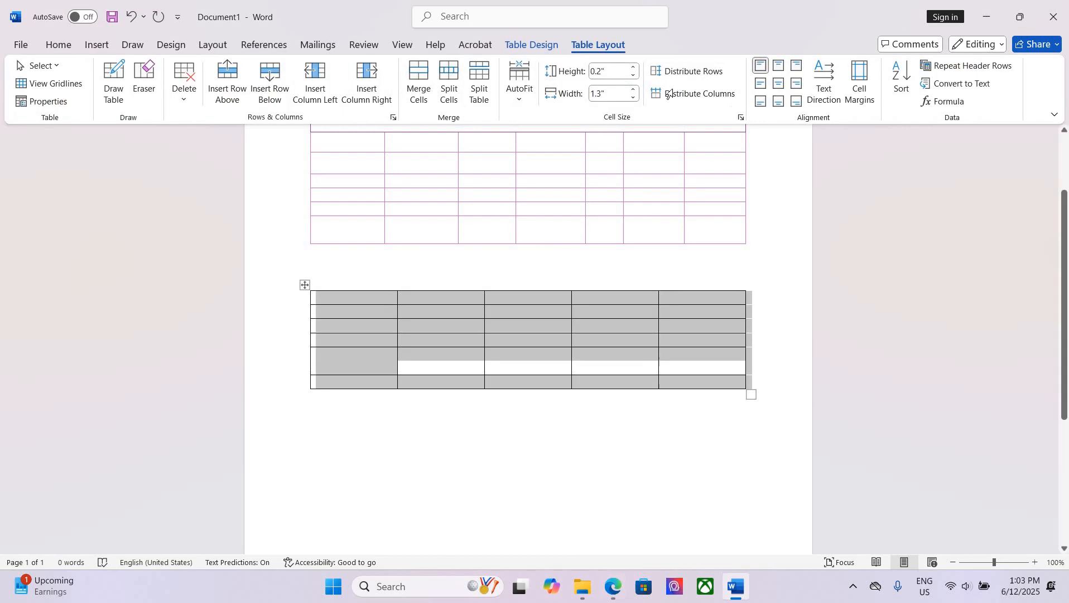
{"action": "left_click", "coordinate": [539, 47]}
{"action": "left_click", "coordinate": [608, 46]}
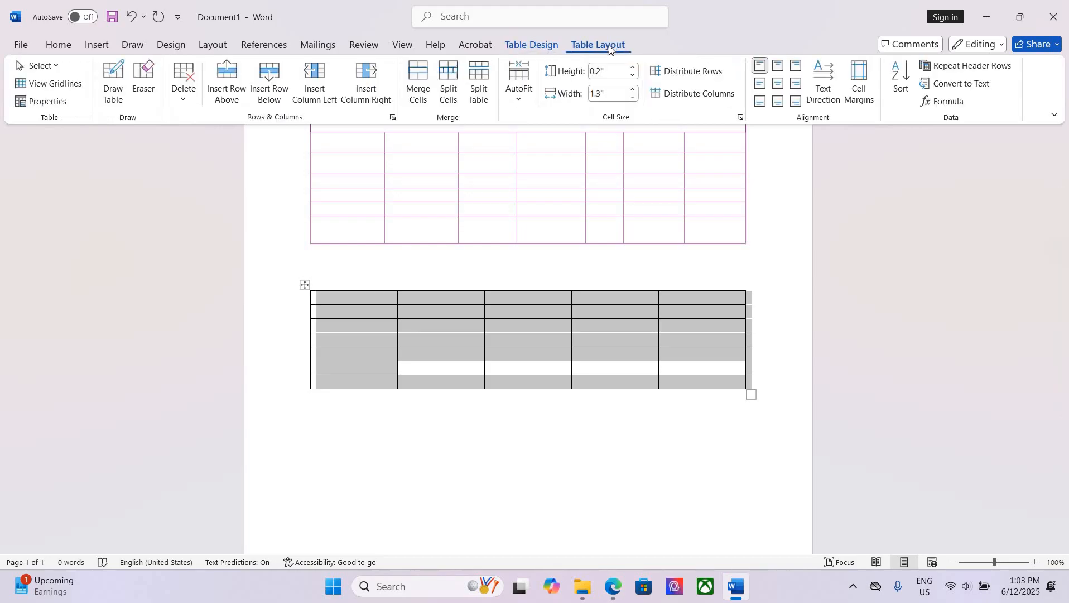
{"action": "left_click", "coordinate": [555, 48]}
{"action": "left_click", "coordinate": [587, 48]}
{"action": "left_click", "coordinate": [524, 43]}
{"action": "left_click", "coordinate": [592, 45]}
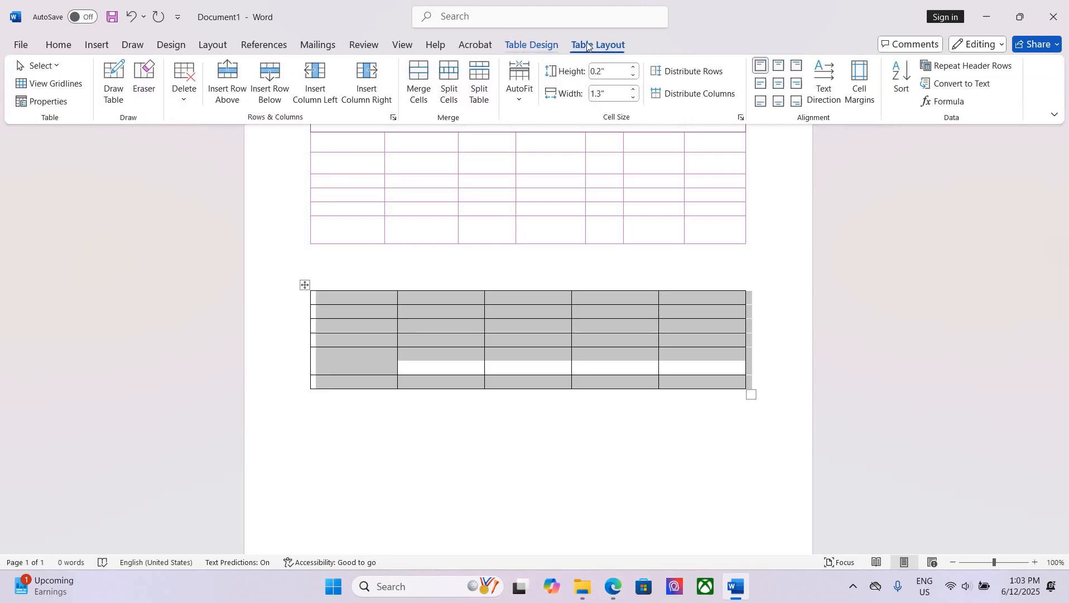
{"action": "left_click", "coordinate": [531, 45]}
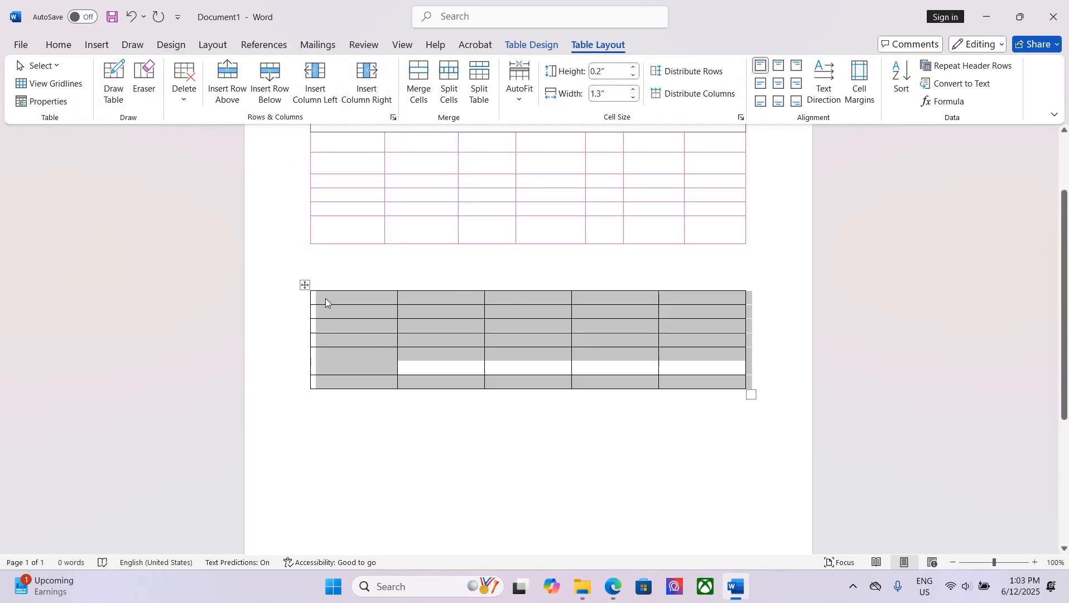
{"action": "left_click_drag", "start_coordinate": [326, 301], "coordinate": [327, 307]}
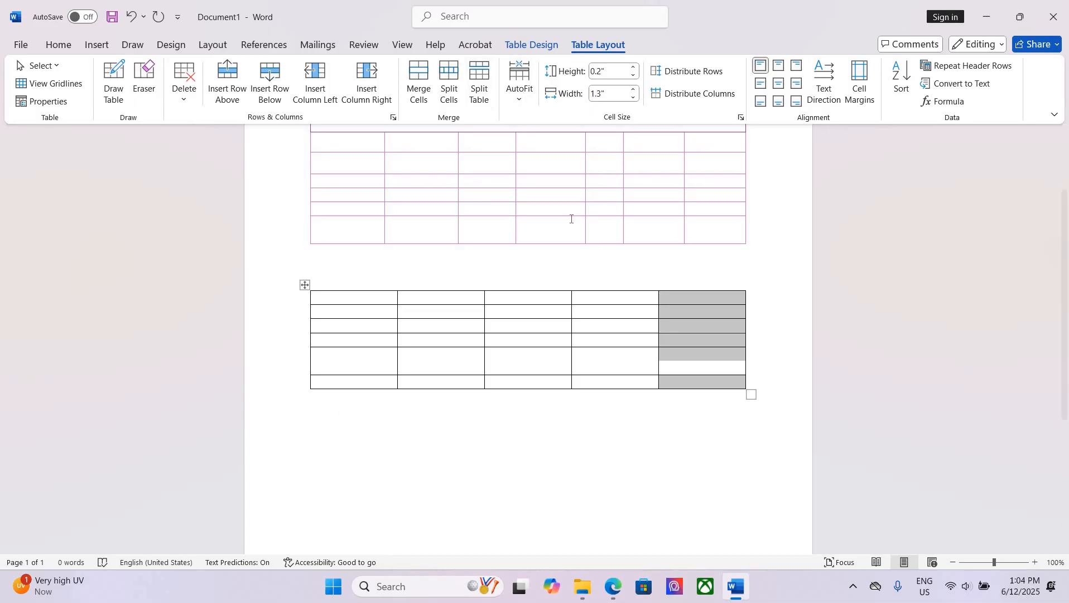
Step: Check the height and width settings of the second table's first-row cells and its taller fifth row
{"action": "left_click", "coordinate": [533, 298]}
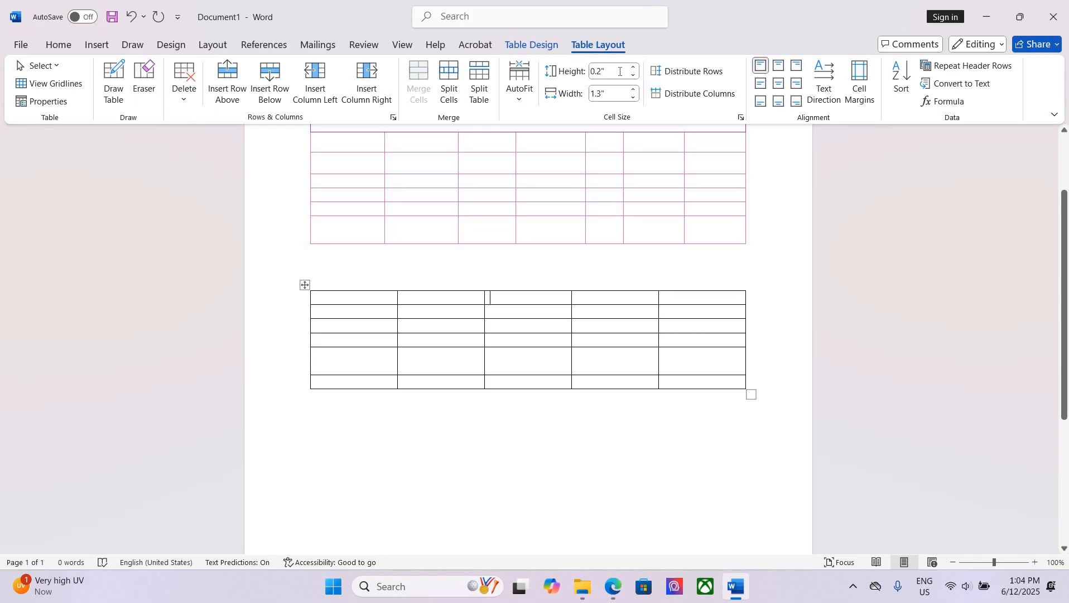
{"action": "left_click", "coordinate": [619, 71]}
{"action": "type", "text": "0.41"}
{"action": "key", "text": "Return"}
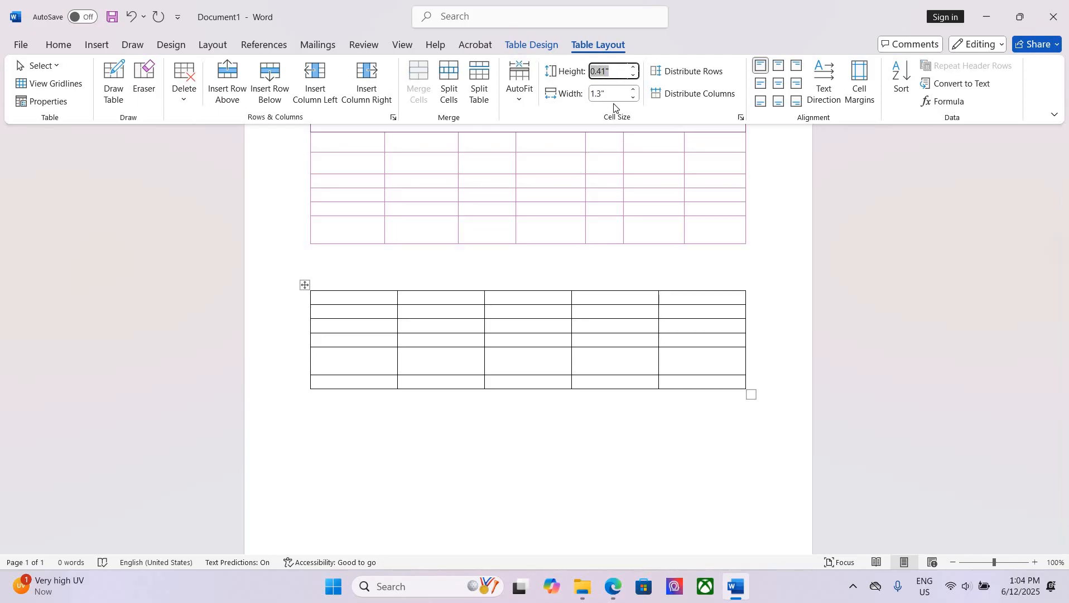
{"action": "left_click", "coordinate": [612, 95]}
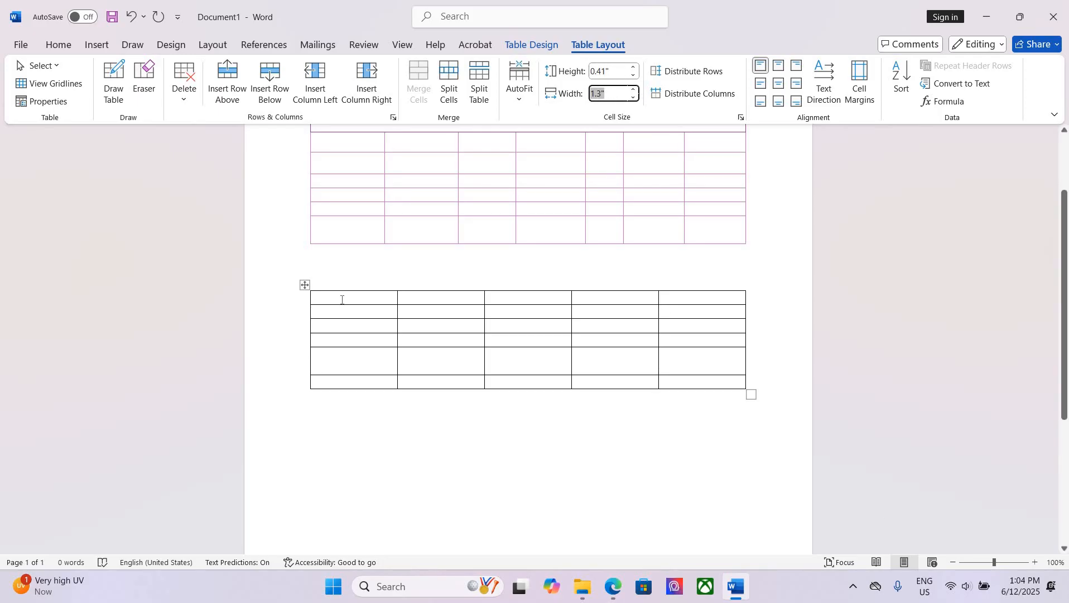
{"action": "left_click", "coordinate": [405, 299]}
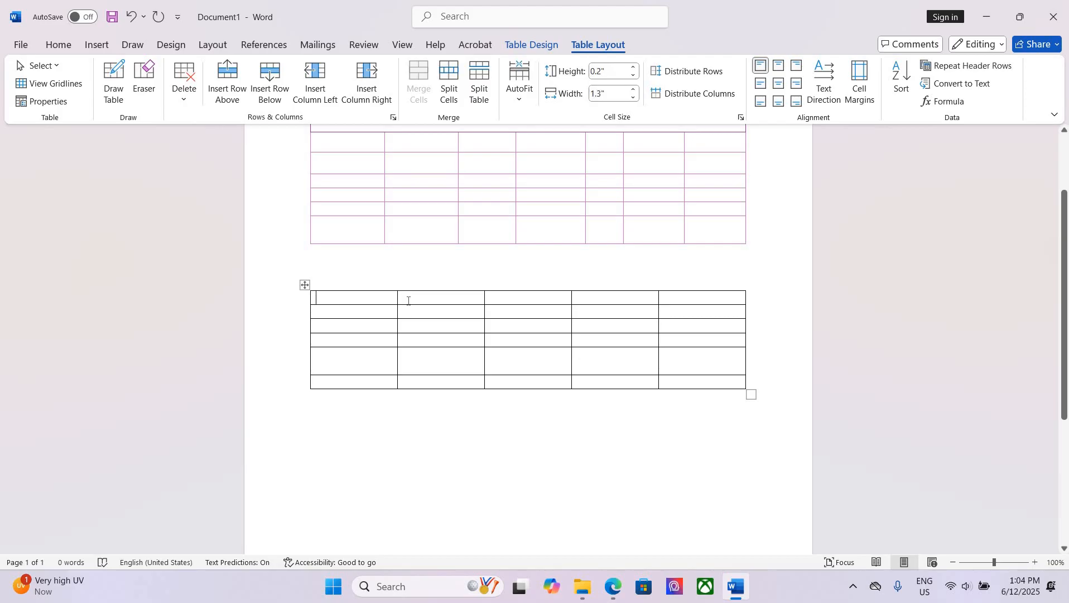
{"action": "double_click", "coordinate": [678, 299]}
{"action": "left_click", "coordinate": [599, 305]}
{"action": "left_click", "coordinate": [541, 303]}
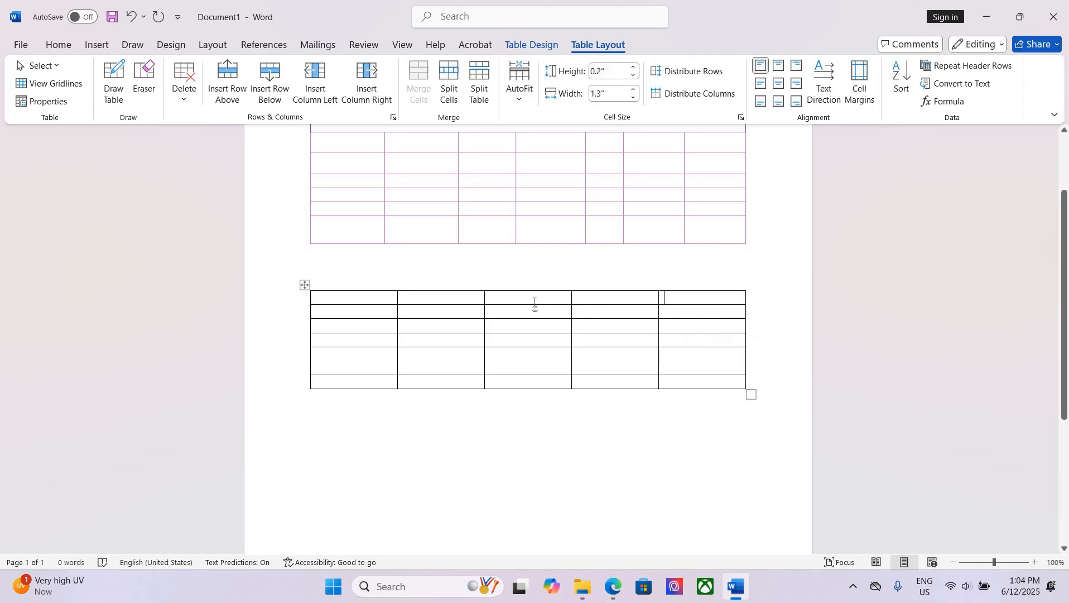